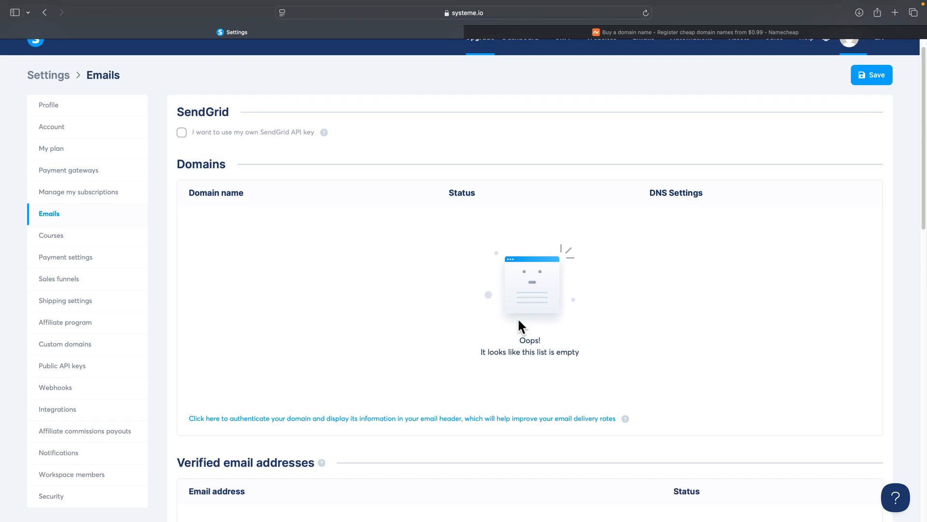
# - Open the clickversity.org management page from the Namecheap Domain List
pyautogui.click(467, 33)
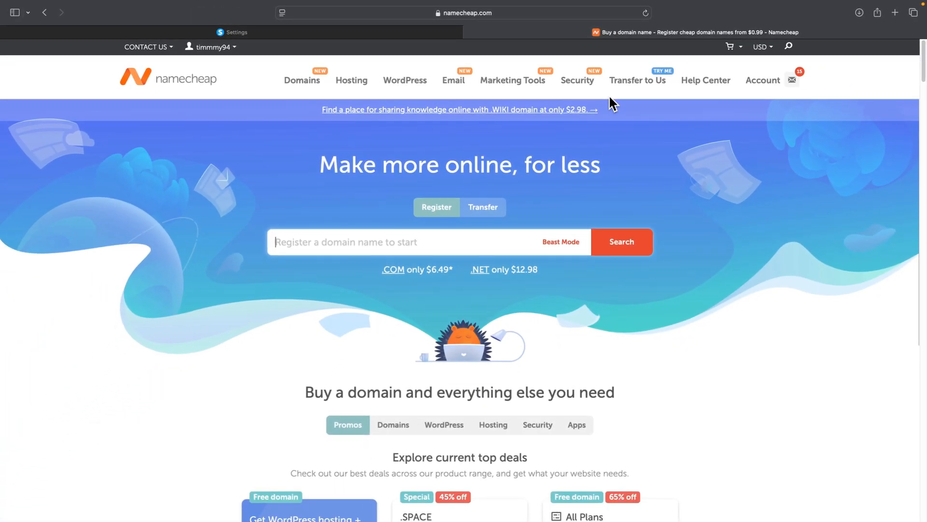
pyautogui.moveTo(763, 79)
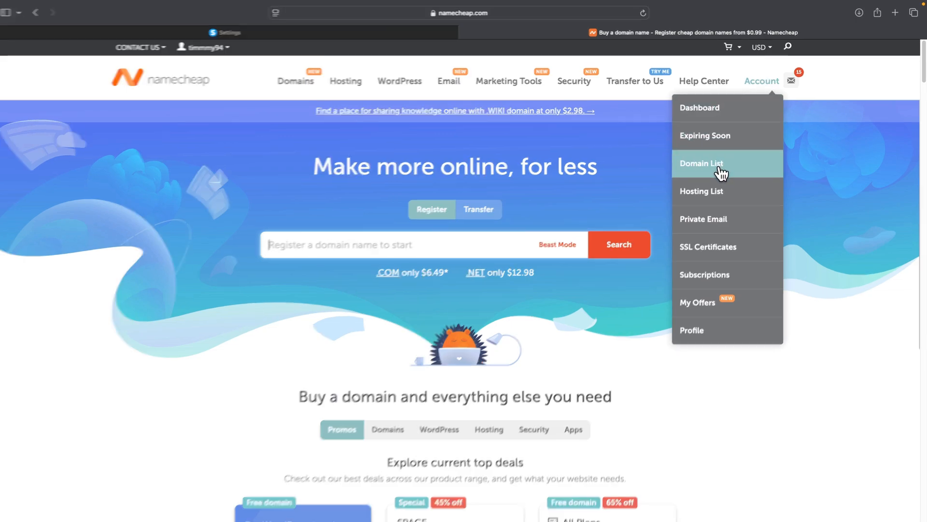
pyautogui.click(722, 173)
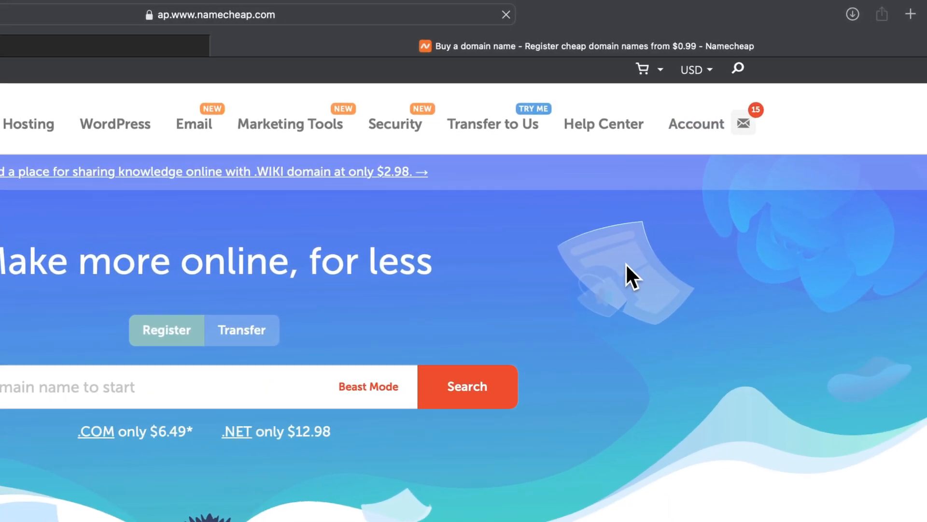
pyautogui.scroll(-2, 452, 471)
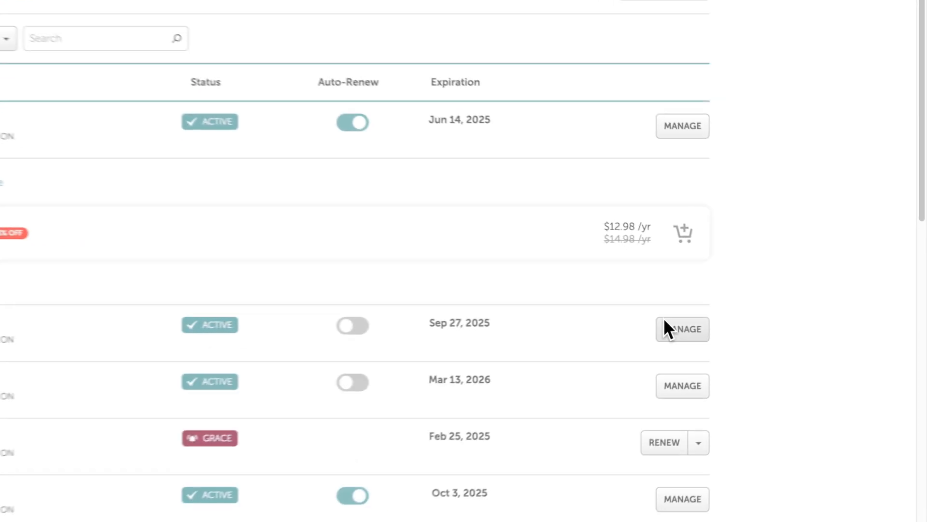
pyautogui.click(756, 320)
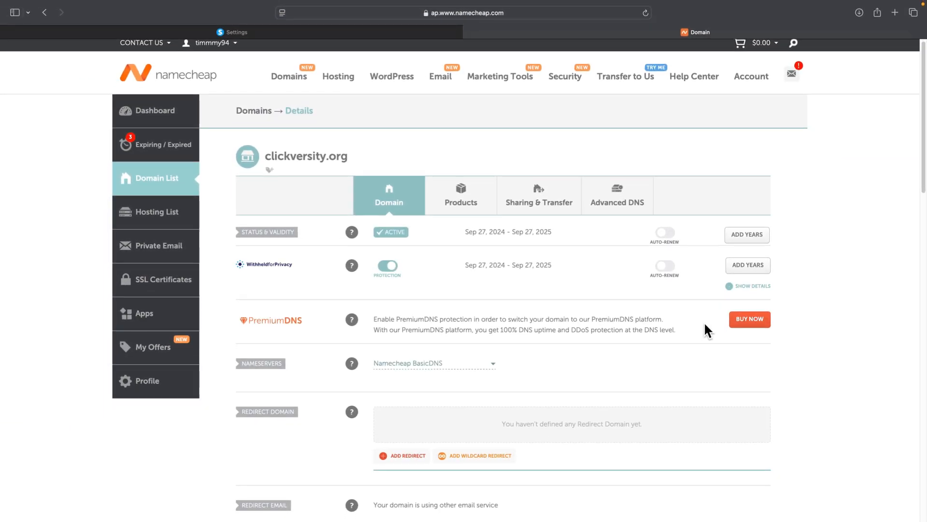
# - Bring up the Private Email plans (Starter $0.99, Pro $2.50, Ultimate $3.99) from the domain page
pyautogui.scroll(-3, 705, 323)
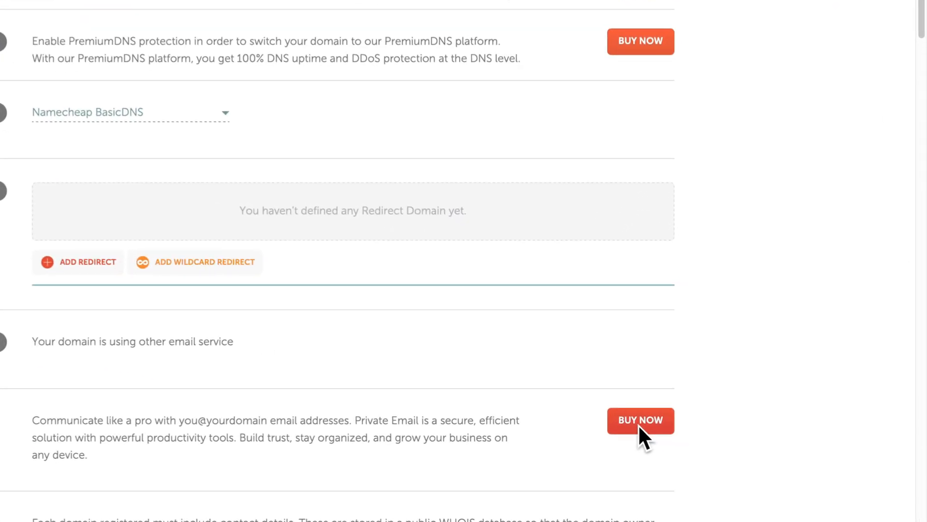
pyautogui.click(637, 424)
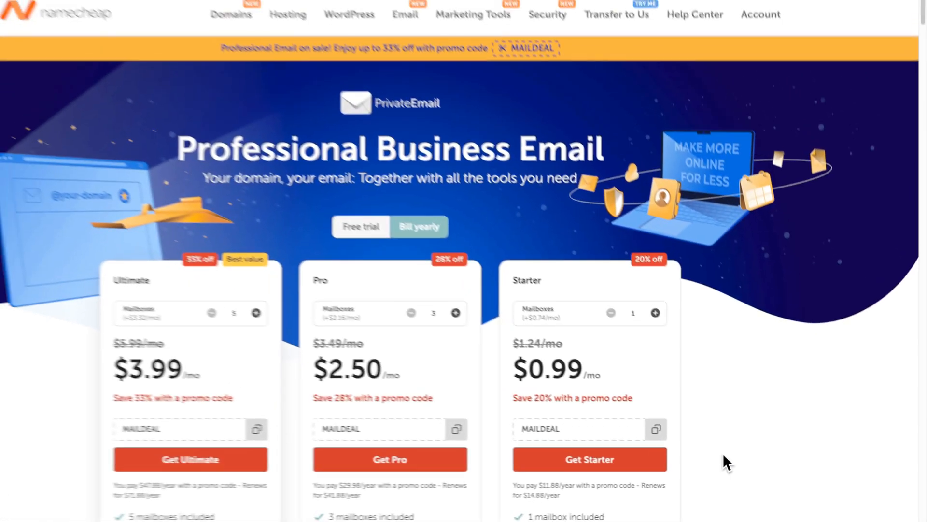
# - Switch to free-trial pricing and choose the Starter email plan
pyautogui.scroll(-3, 413, 289)
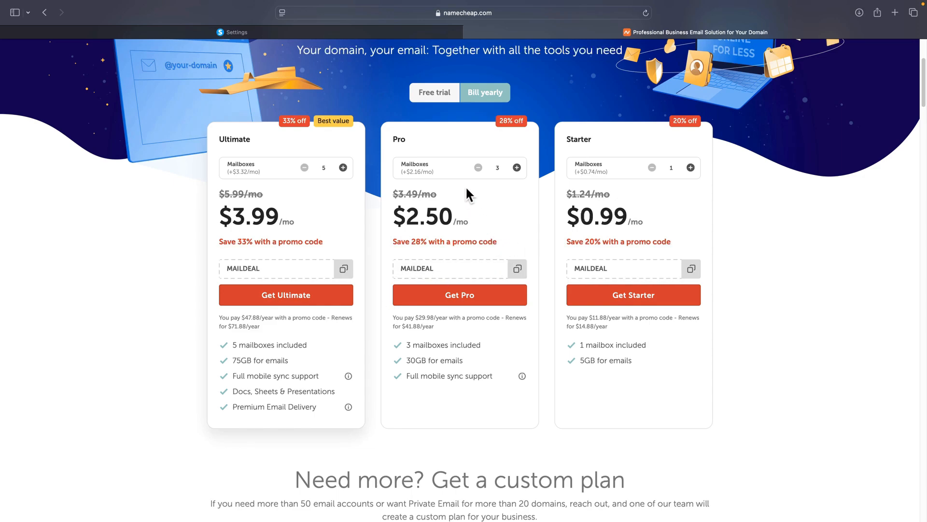
pyautogui.click(438, 96)
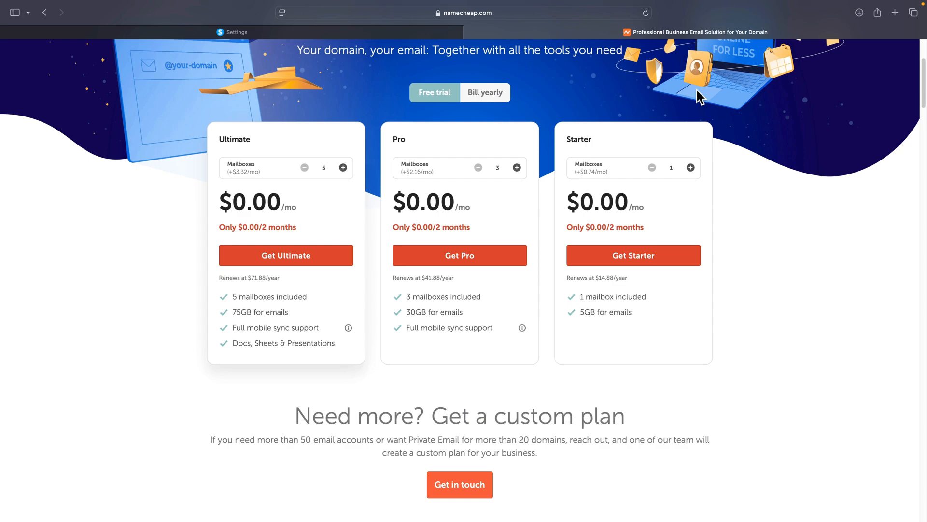
pyautogui.scroll(-2, 459, 285)
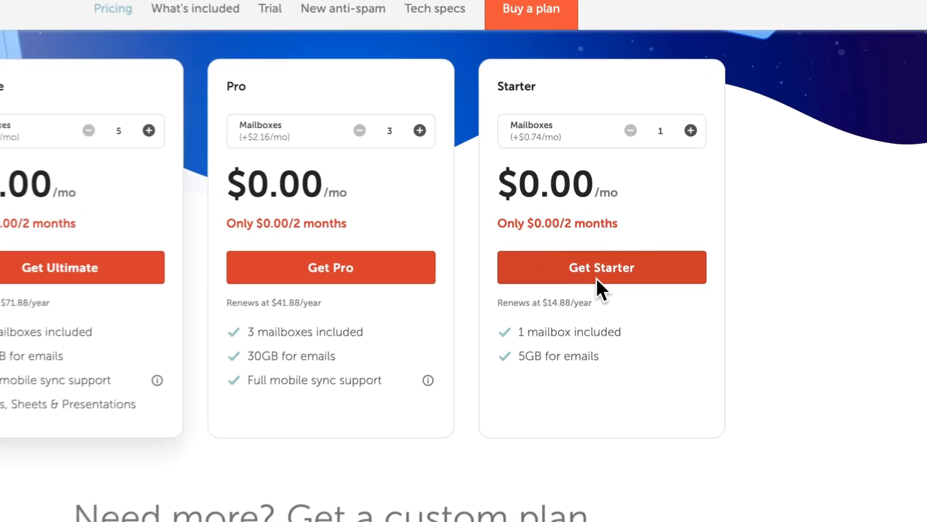
pyautogui.click(597, 279)
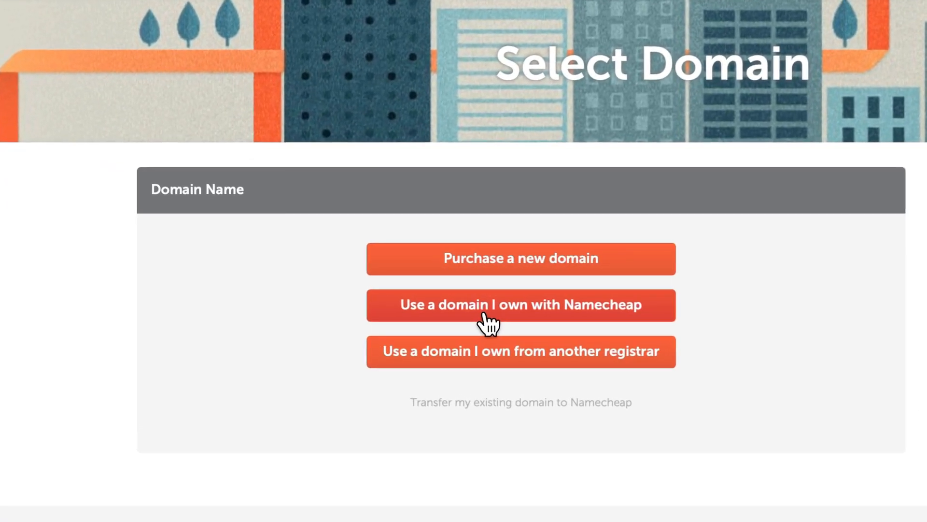
# - Attach the Starter plan to clickversity.org with 1 mailbox and add it to the cart
pyautogui.click(356, 297)
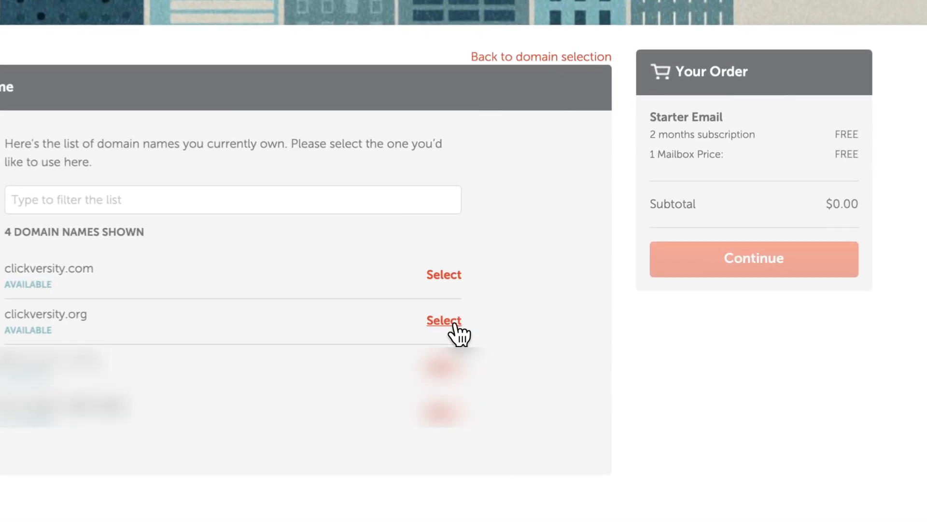
pyautogui.click(512, 301)
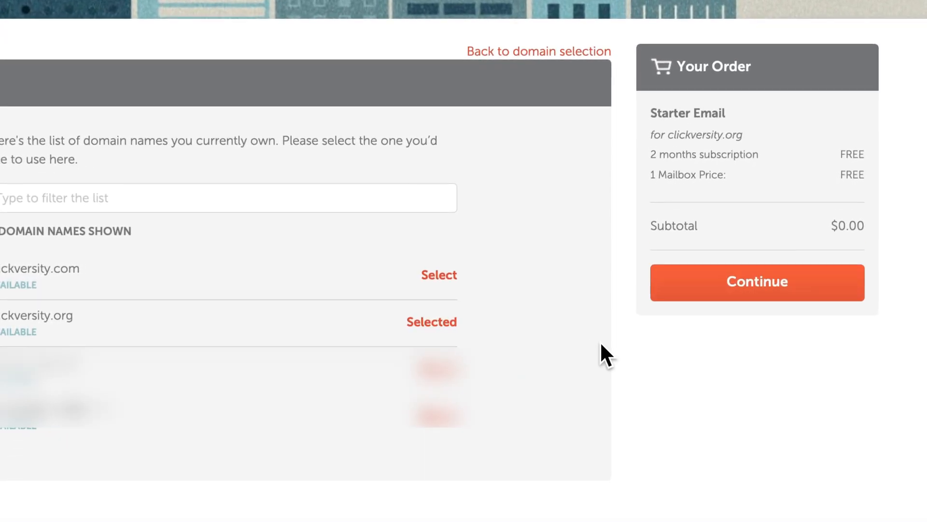
pyautogui.click(757, 293)
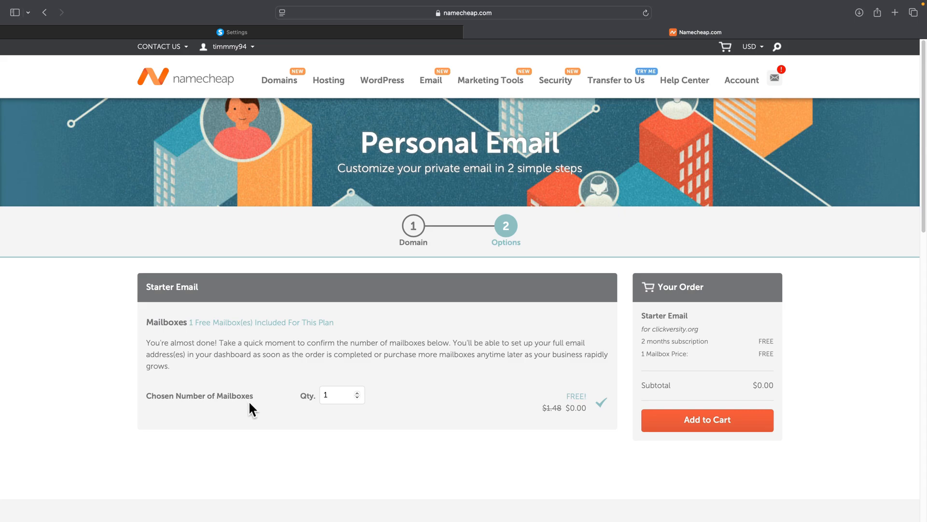
pyautogui.click(339, 395)
pyautogui.click(357, 392)
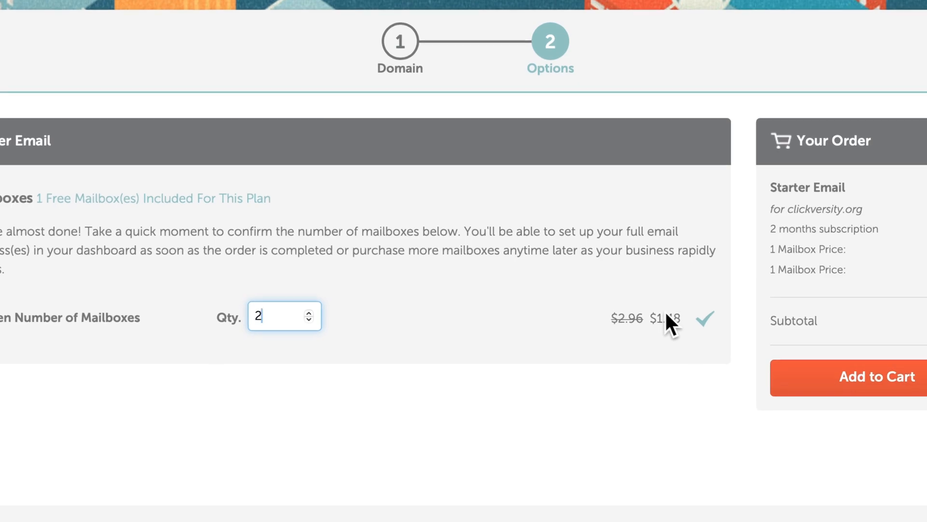
pyautogui.click(309, 319)
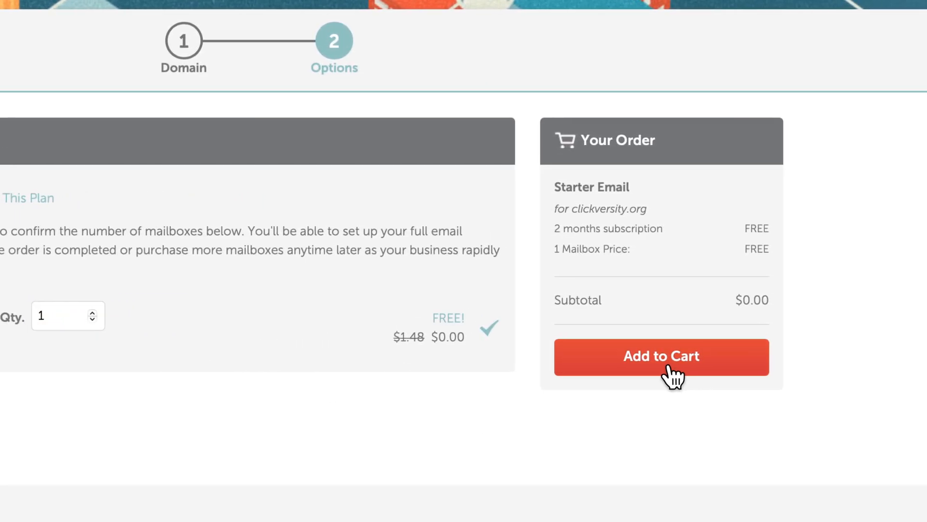
pyautogui.click(668, 366)
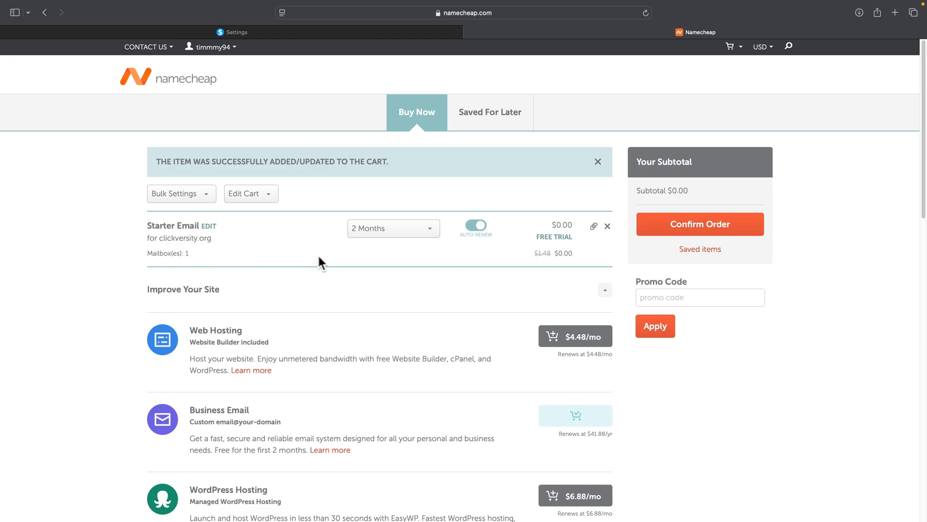
# - Turn auto-renew off, accept the terms, and pay the $0.00 Starter Email order
pyautogui.click(477, 228)
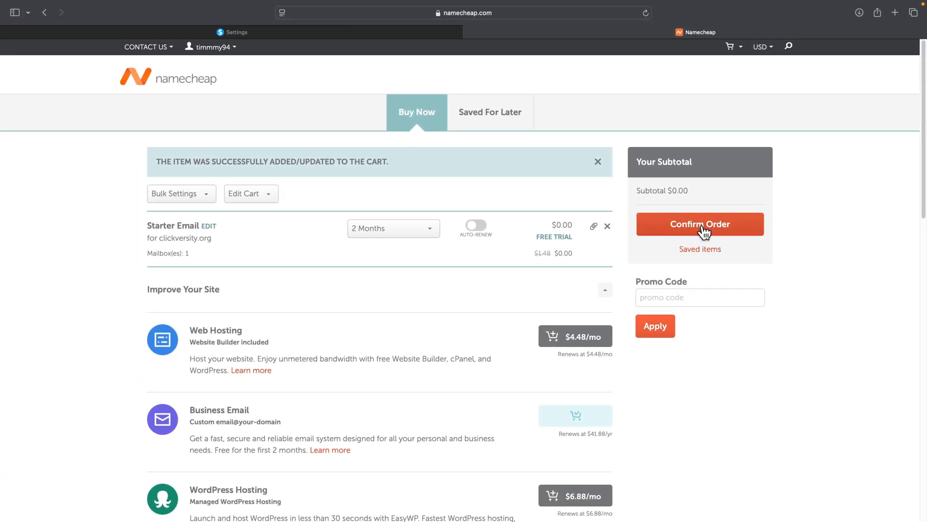
pyautogui.click(703, 232)
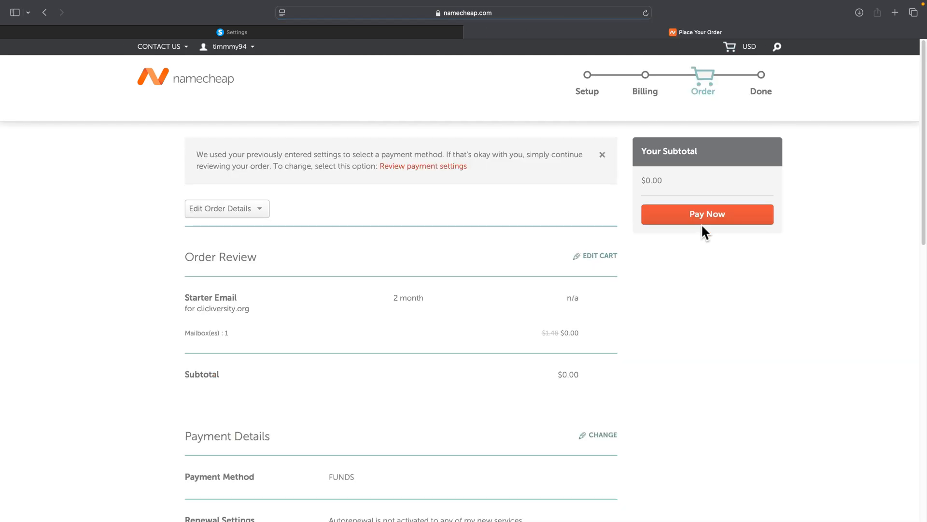
pyautogui.scroll(-7, 410, 211)
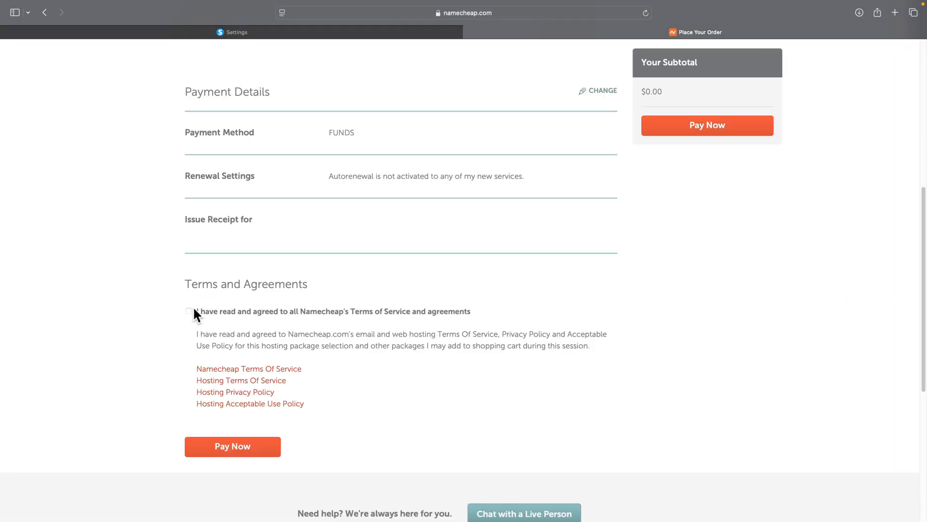
pyautogui.click(190, 311)
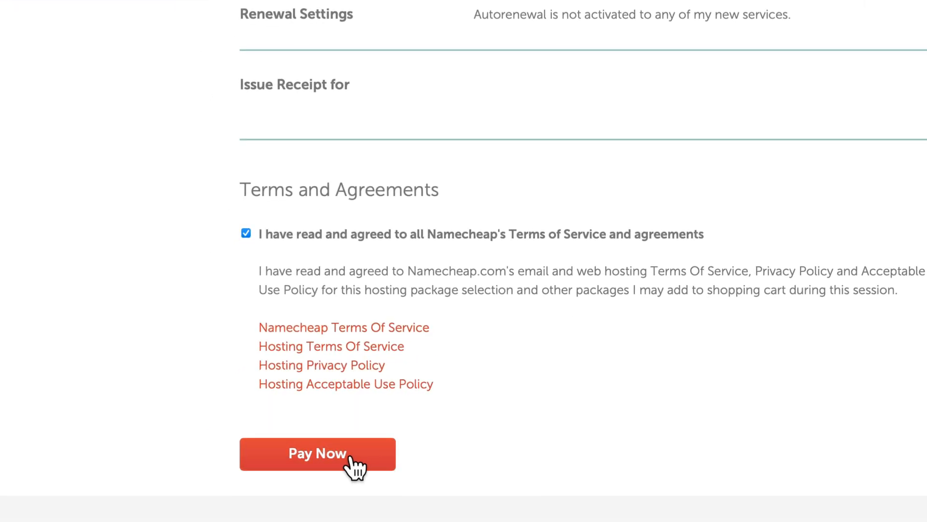
pyautogui.click(338, 456)
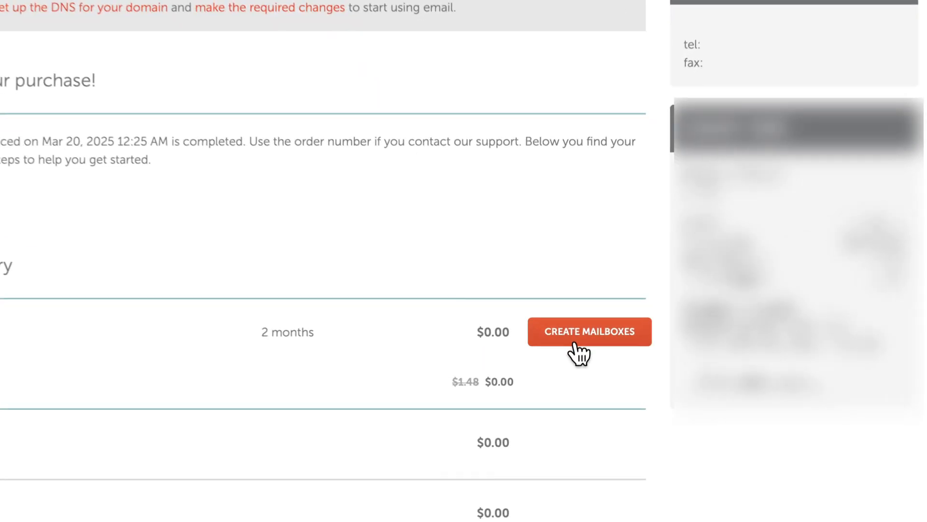
# - Create the 5 GB 'info' mailbox for clickversity.org, then return to systeme.io
pyautogui.click(575, 344)
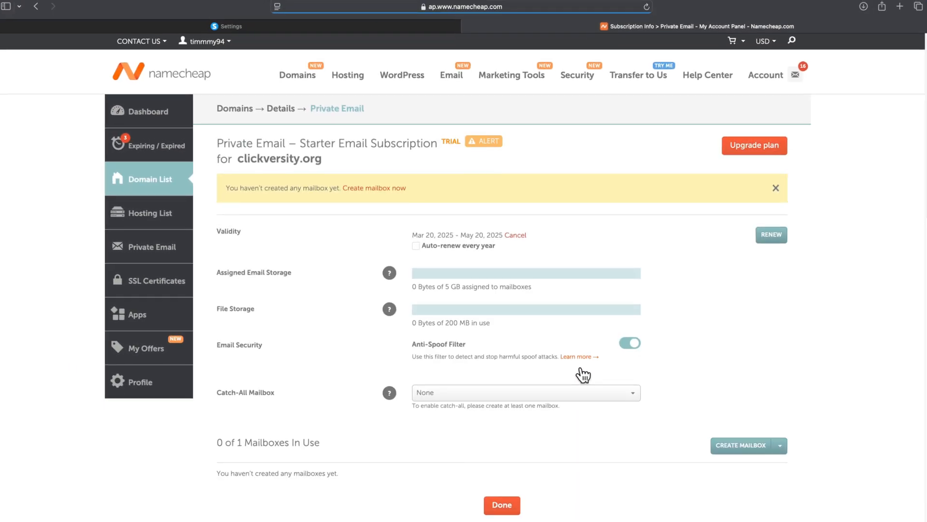
pyautogui.scroll(-1, 581, 367)
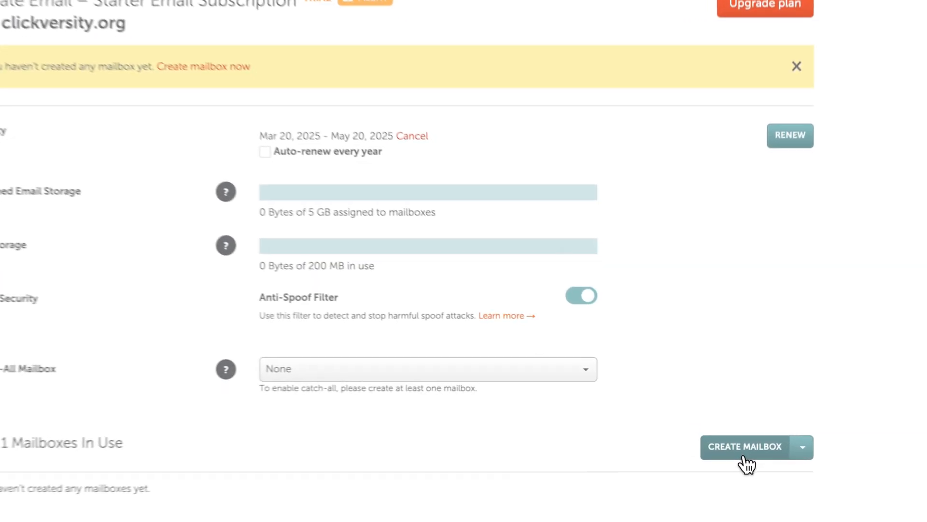
pyautogui.click(737, 431)
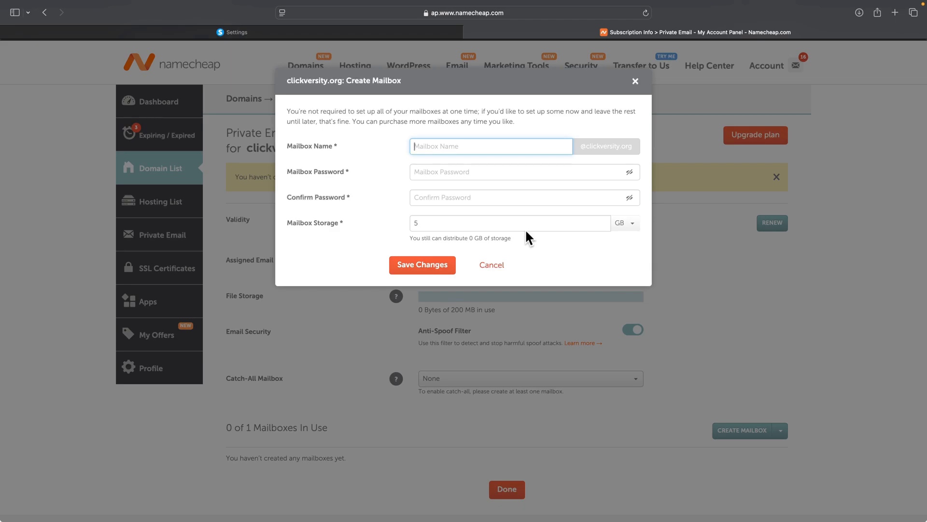
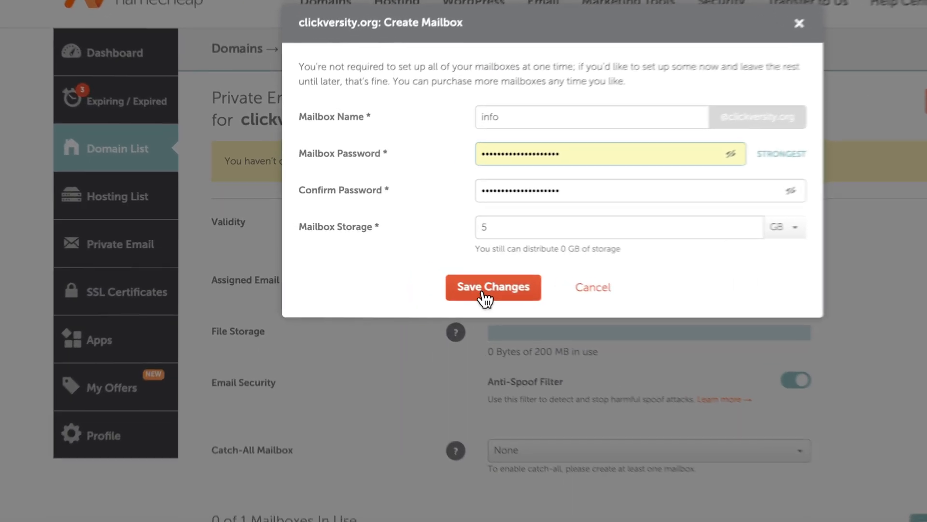
pyautogui.click(482, 292)
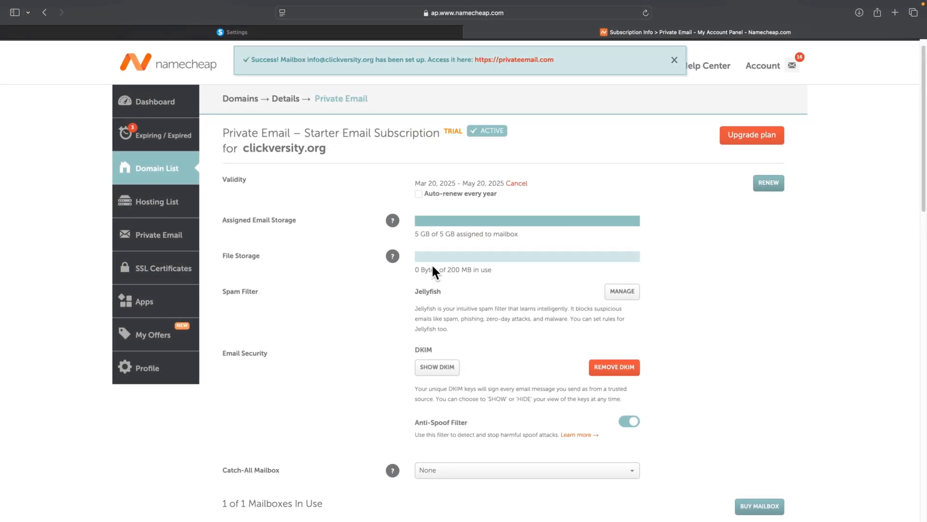
pyautogui.scroll(-3, 434, 263)
pyautogui.scroll(-1, 443, 264)
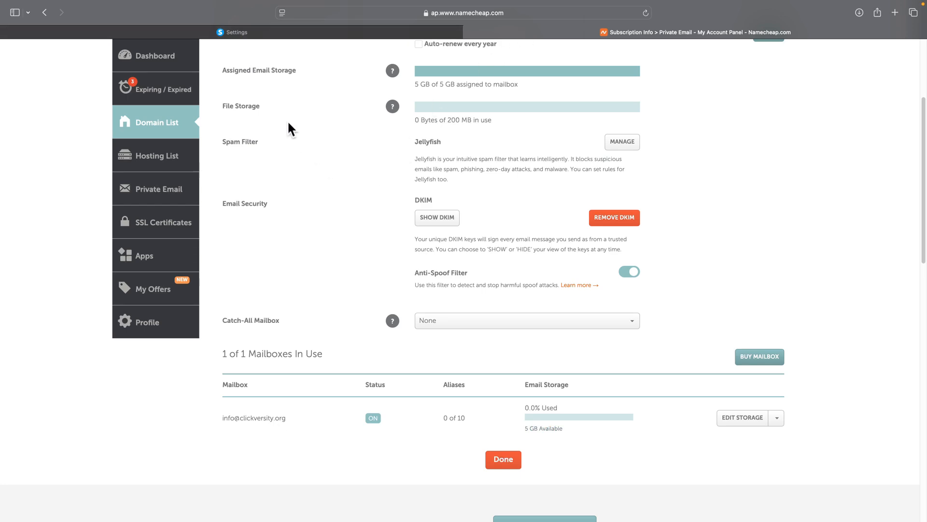
pyautogui.click(276, 34)
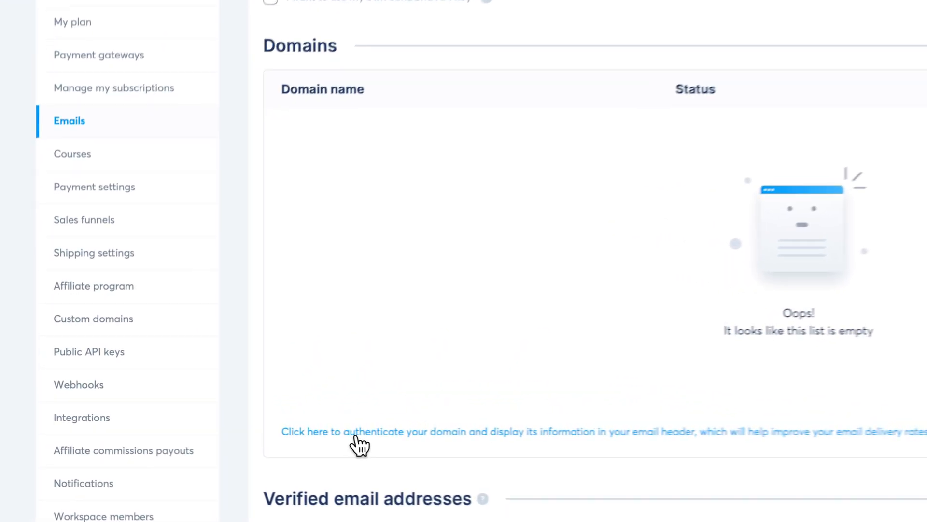
# - Add clickversity.org for domain authentication in systeme.io to get its DNS records
pyautogui.click(239, 420)
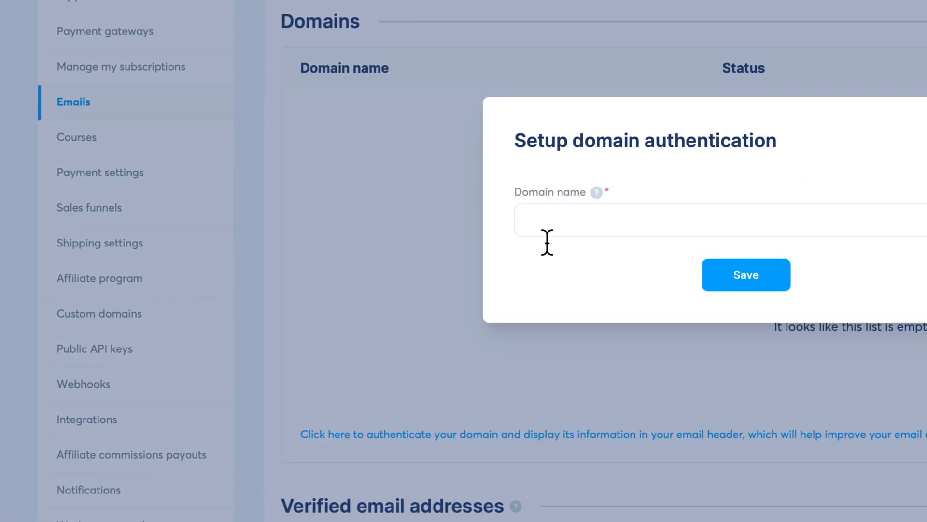
pyautogui.click(343, 291)
pyautogui.write('c')
pyautogui.write('lickversity')
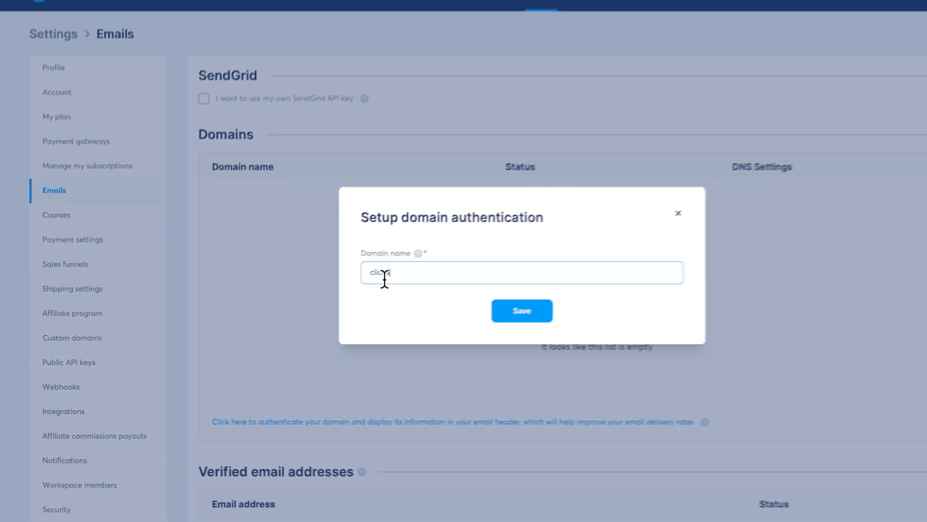
pyautogui.write('.org')
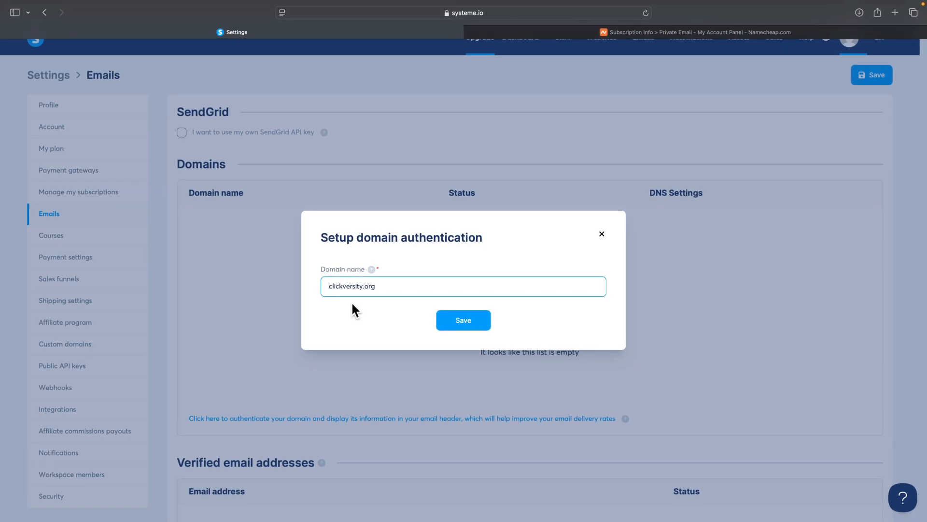
pyautogui.click(449, 321)
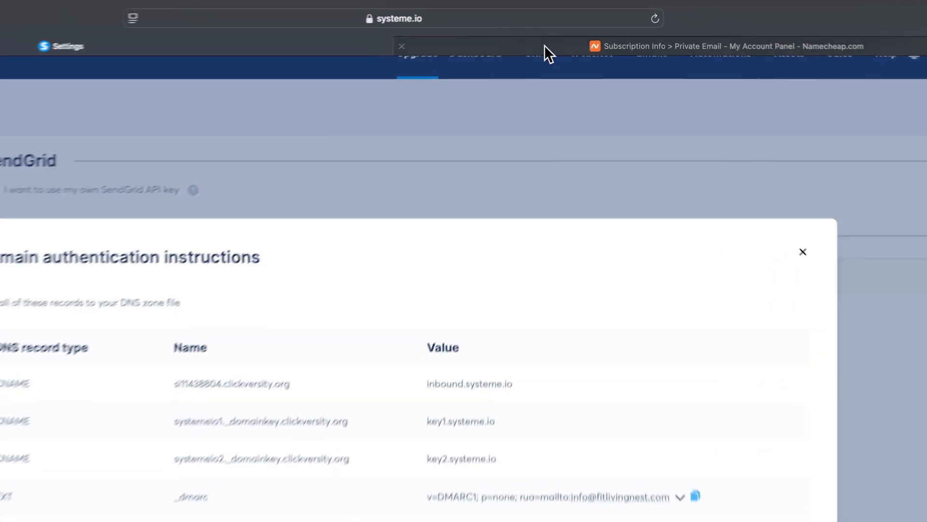
# - Open Namecheap's Advanced DNS records for clickversity.org, then go back to systeme.io's instructions
pyautogui.click(554, 34)
pyautogui.scroll(-10, 566, 102)
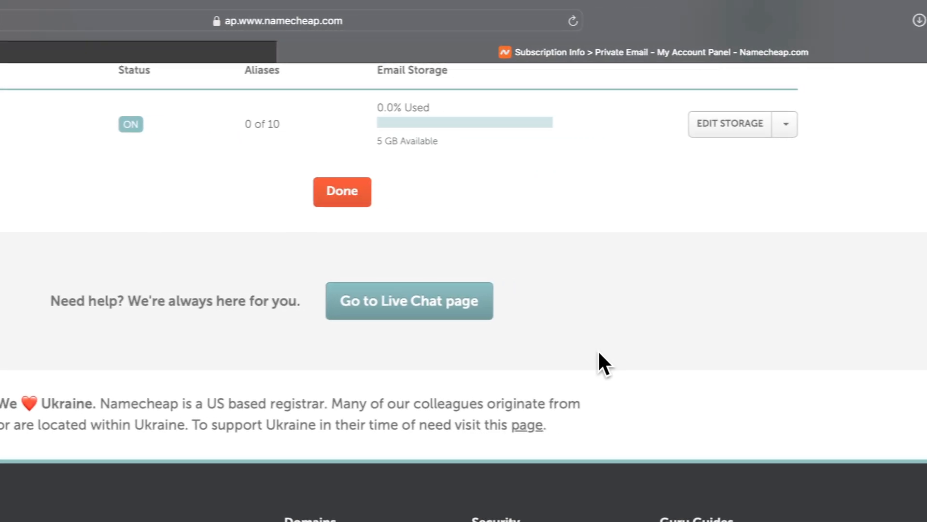
pyautogui.scroll(10, 598, 351)
pyautogui.moveTo(718, 140)
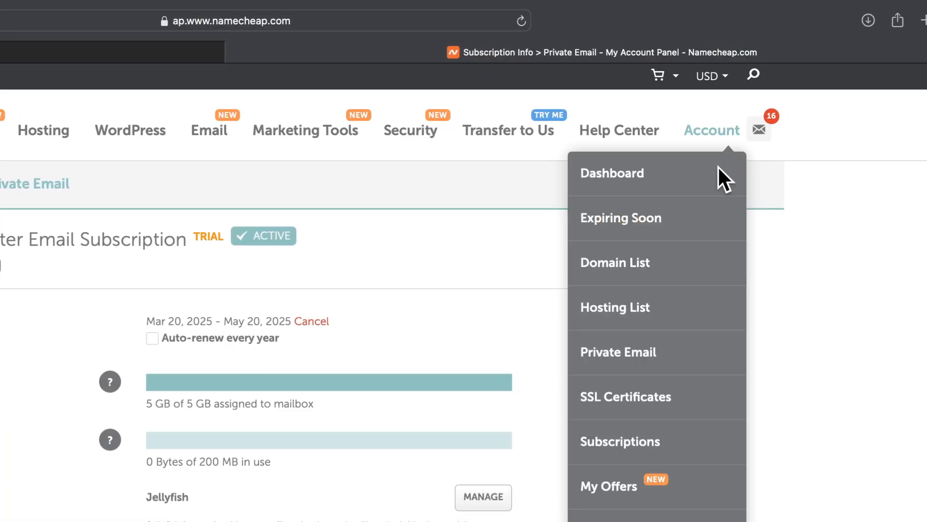
pyautogui.click(630, 273)
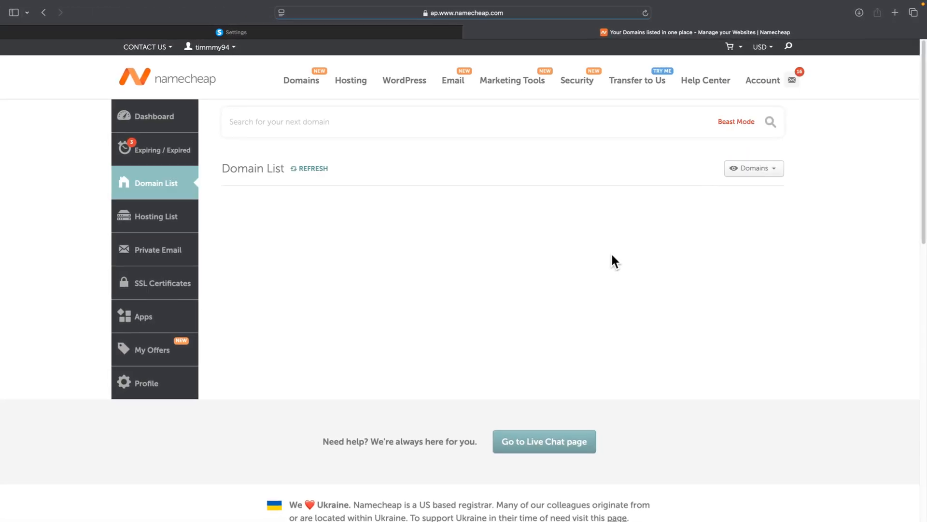
pyautogui.scroll(-2, 545, 265)
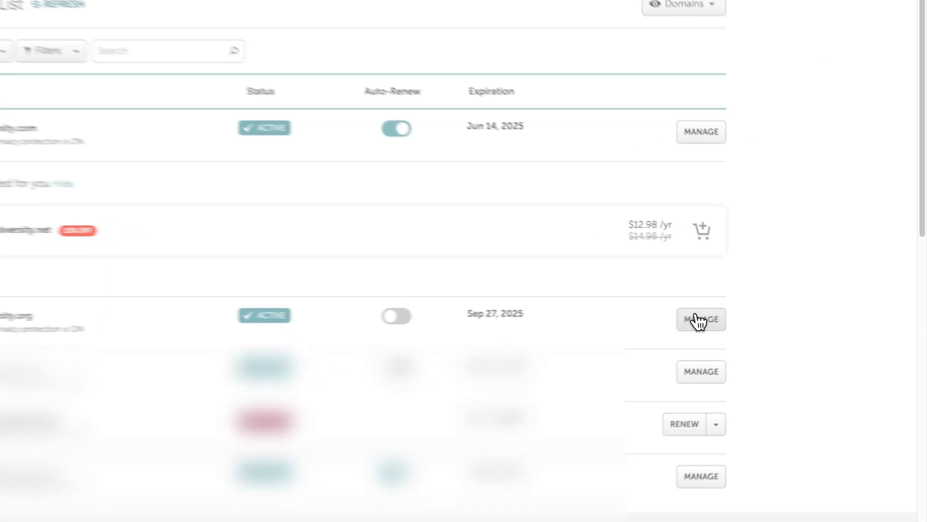
pyautogui.rightClick(761, 308)
pyautogui.click(657, 312)
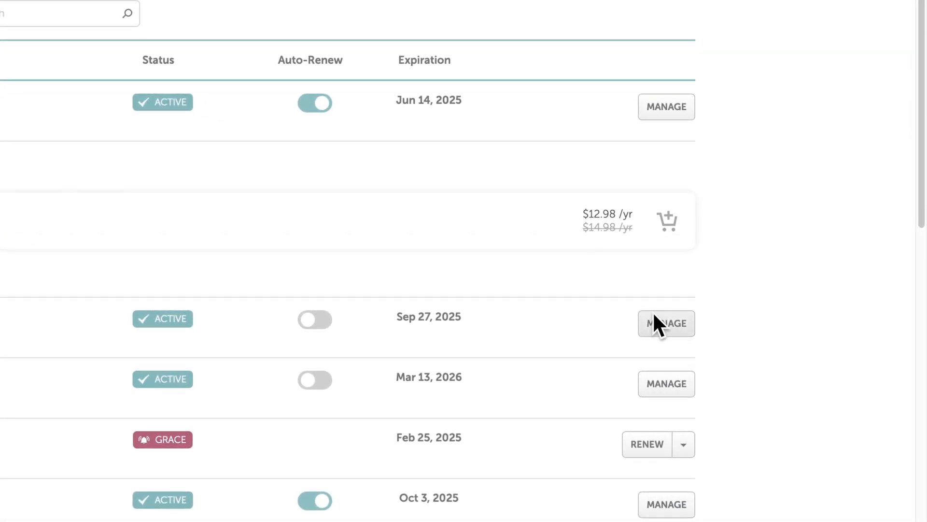
pyautogui.click(689, 334)
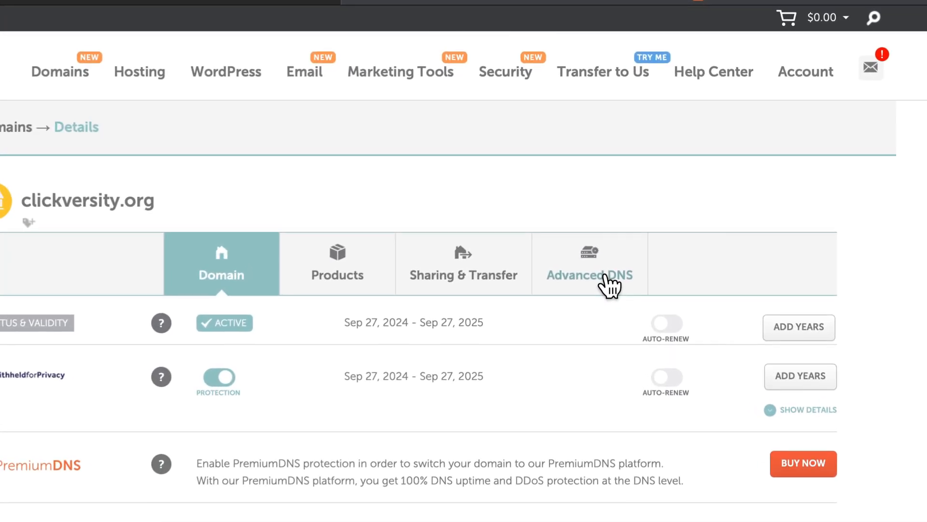
pyautogui.click(609, 285)
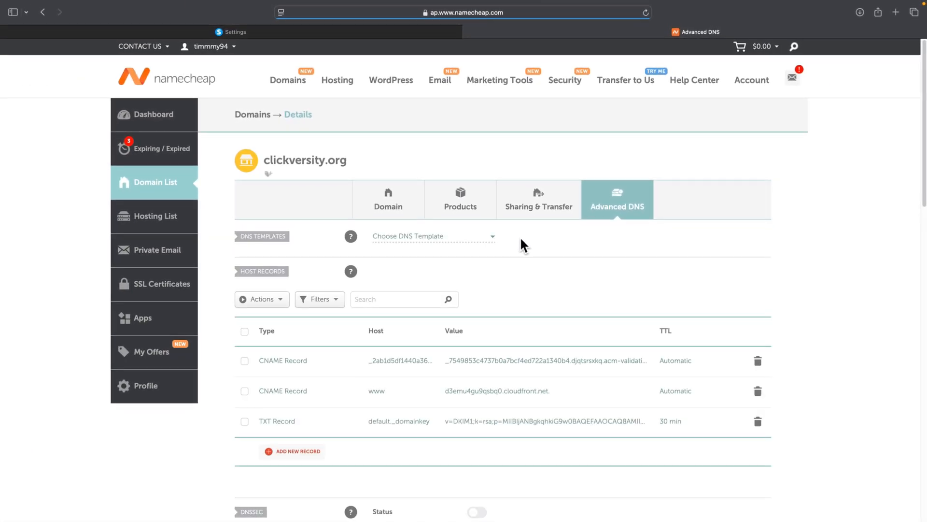
pyautogui.scroll(-4, 519, 236)
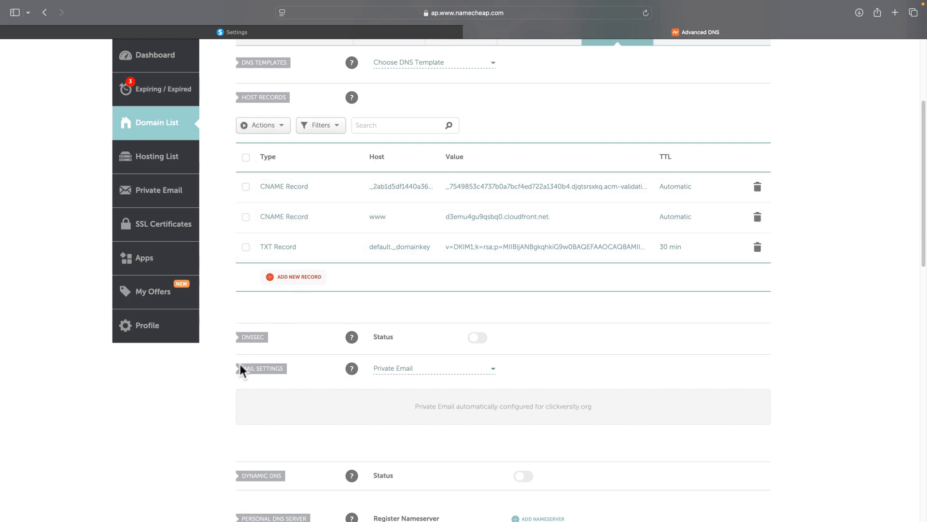
pyautogui.hotkey('ctrl', 'shift', 'Tab')
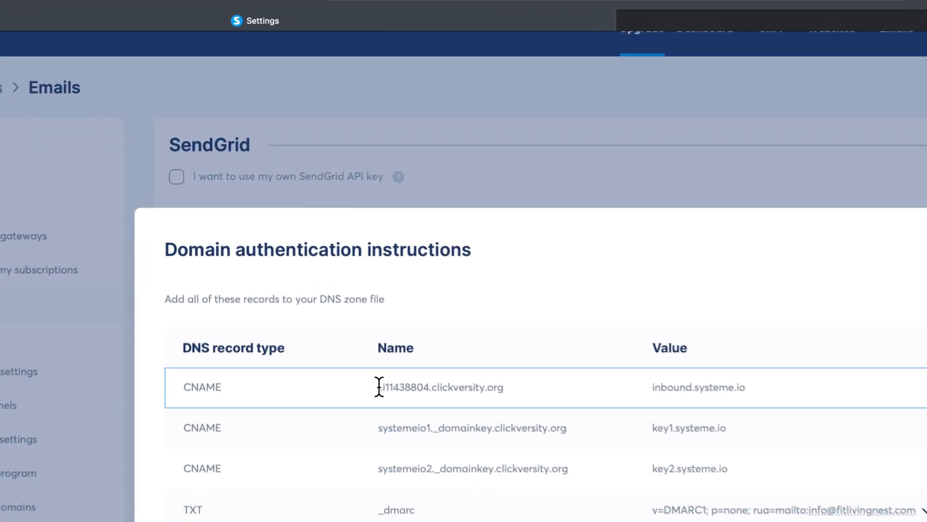
# - Start a new CNAME record in Namecheap with host si11438804 copied from systeme.io
pyautogui.moveTo(379, 386); pyautogui.dragTo(427, 385)
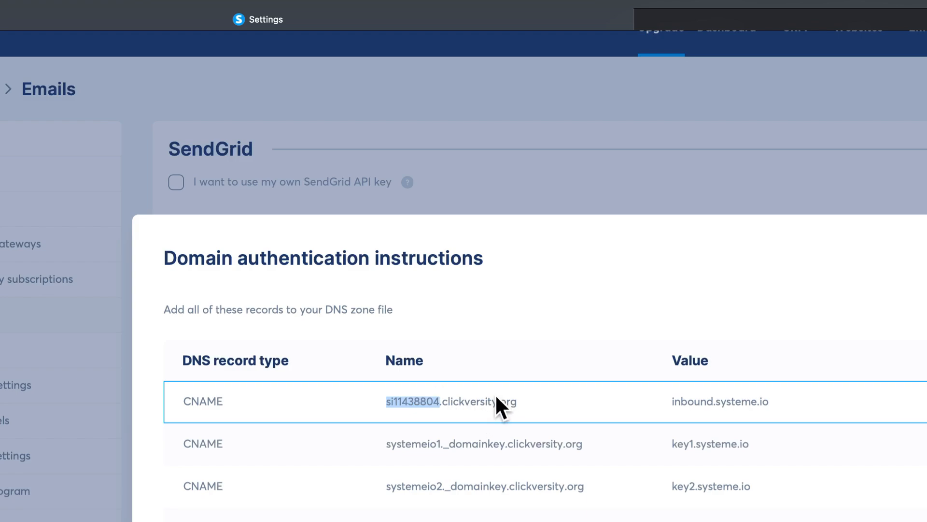
pyautogui.click(734, 22)
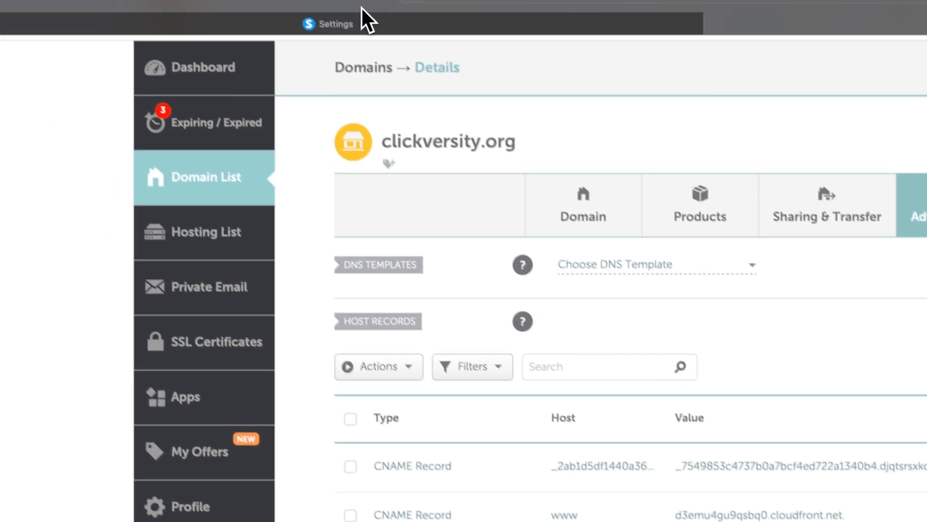
pyautogui.click(140, 52)
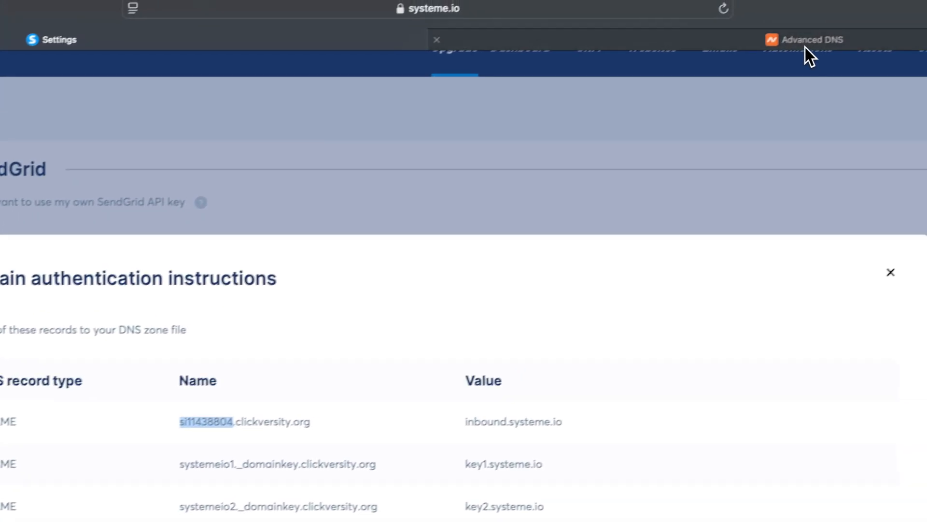
pyautogui.click(804, 48)
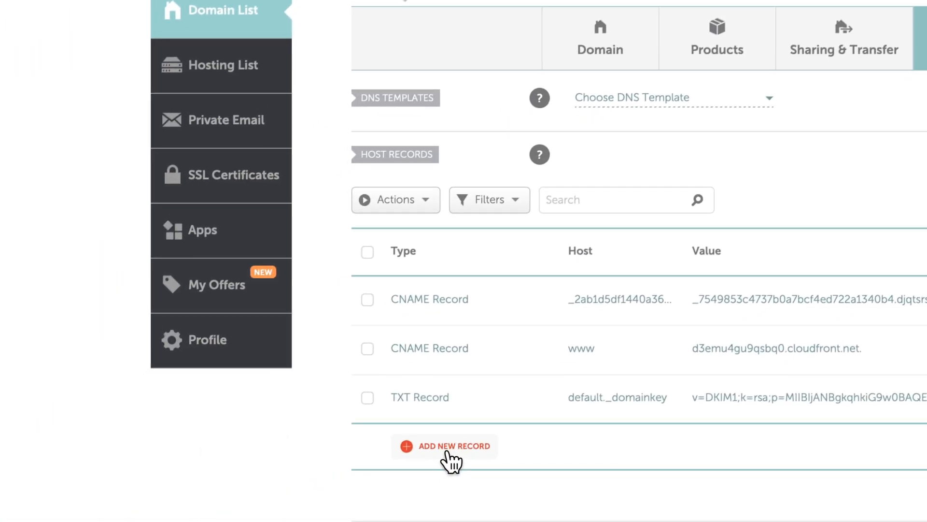
pyautogui.click(340, 484)
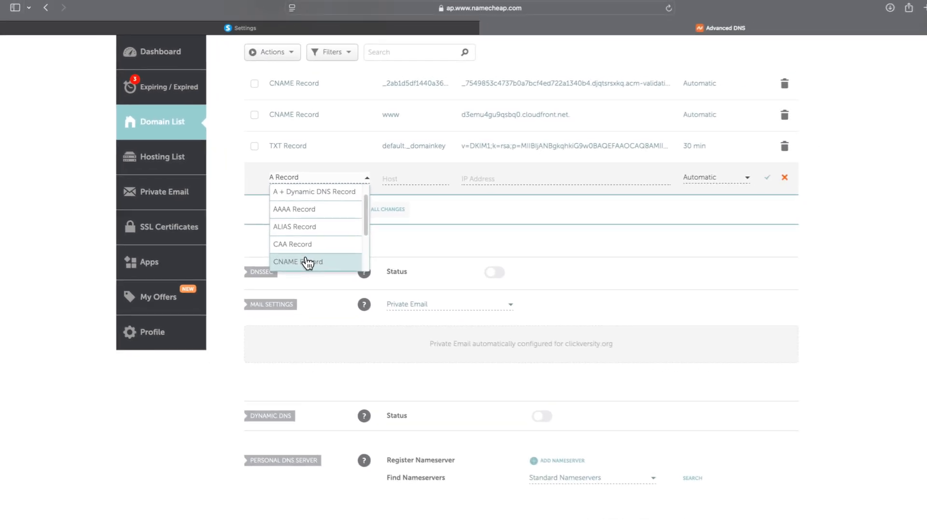
pyautogui.click(377, 287)
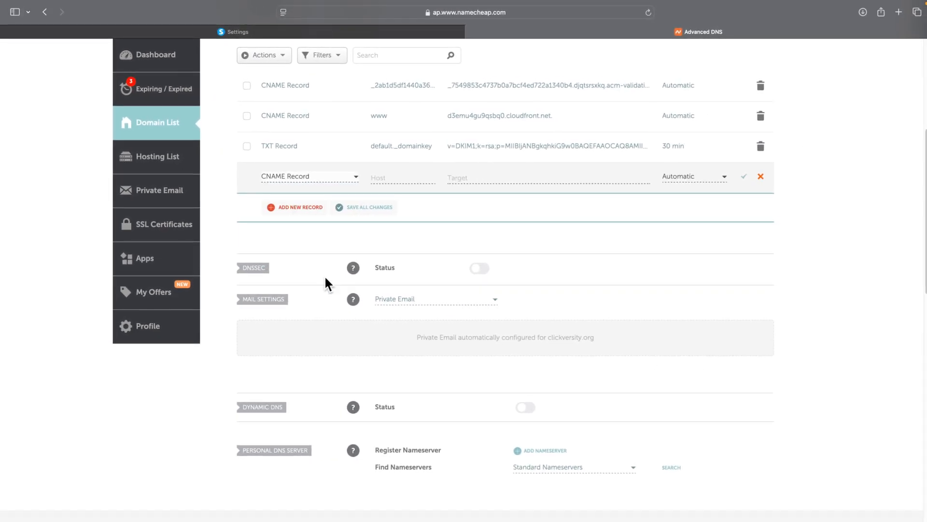
pyautogui.scroll(3, 423, 317)
pyautogui.click(387, 317)
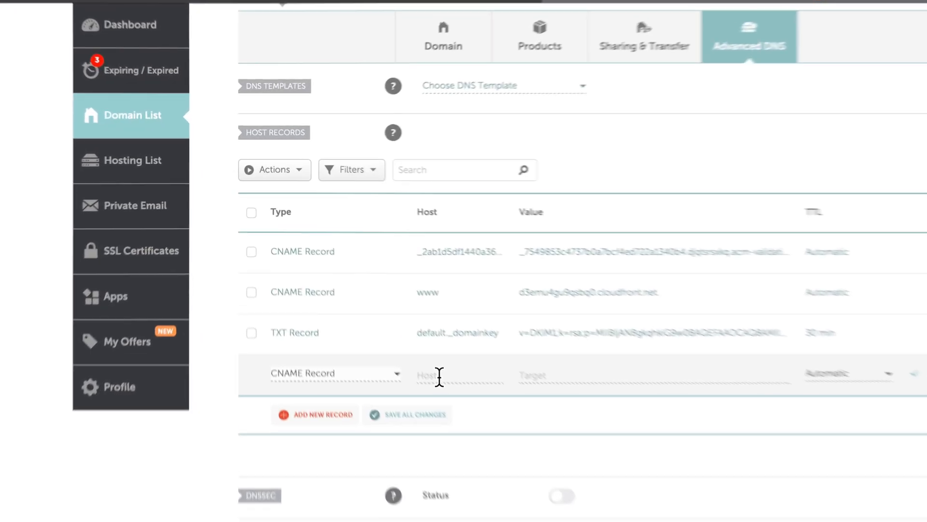
pyautogui.write('si11438804')
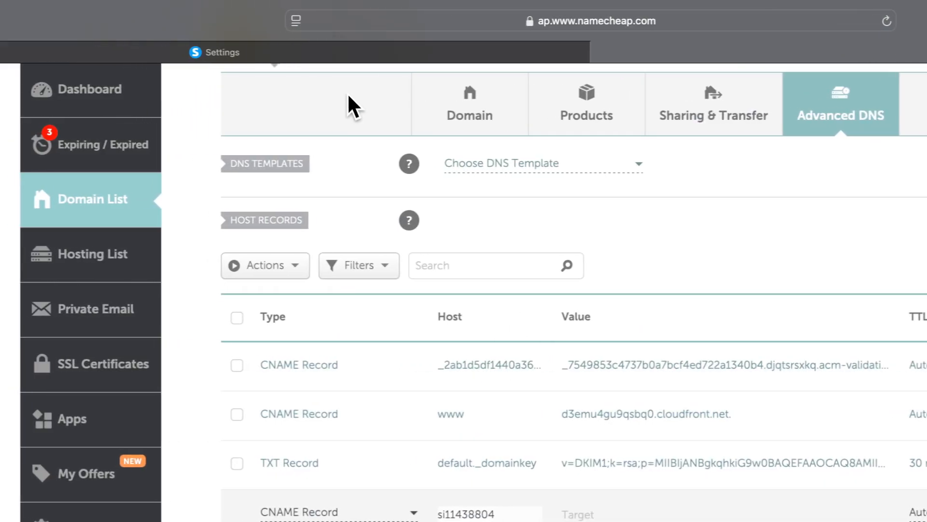
# - Set the record's target to inbound.systeme.io and save it
pyautogui.click(241, 54)
pyautogui.moveTo(495, 412); pyautogui.dragTo(593, 412)
pyautogui.press('super+c')
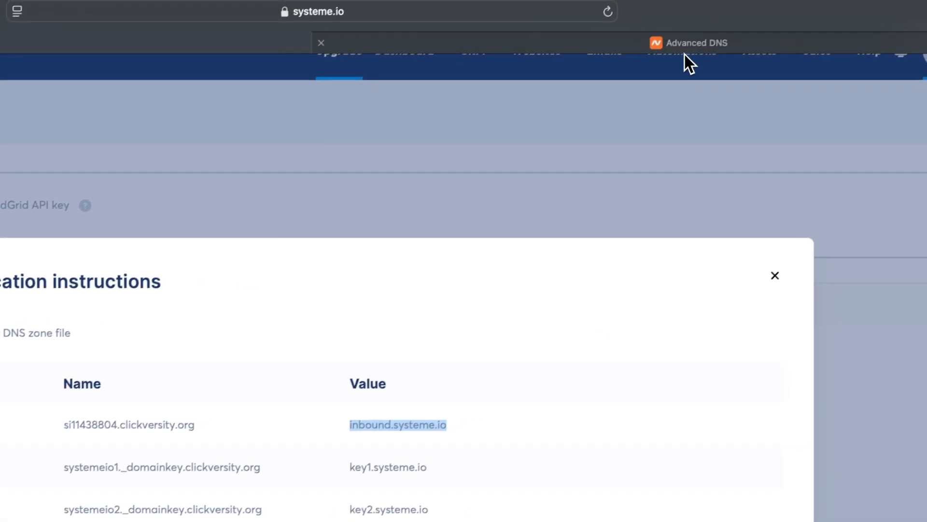
pyautogui.click(748, 22)
pyautogui.click(573, 478)
pyautogui.press('super+v')
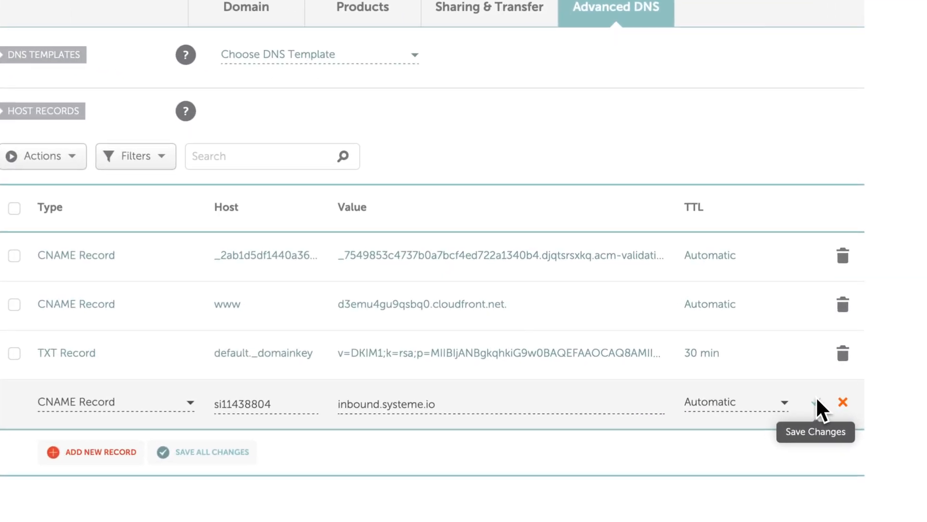
pyautogui.click(743, 317)
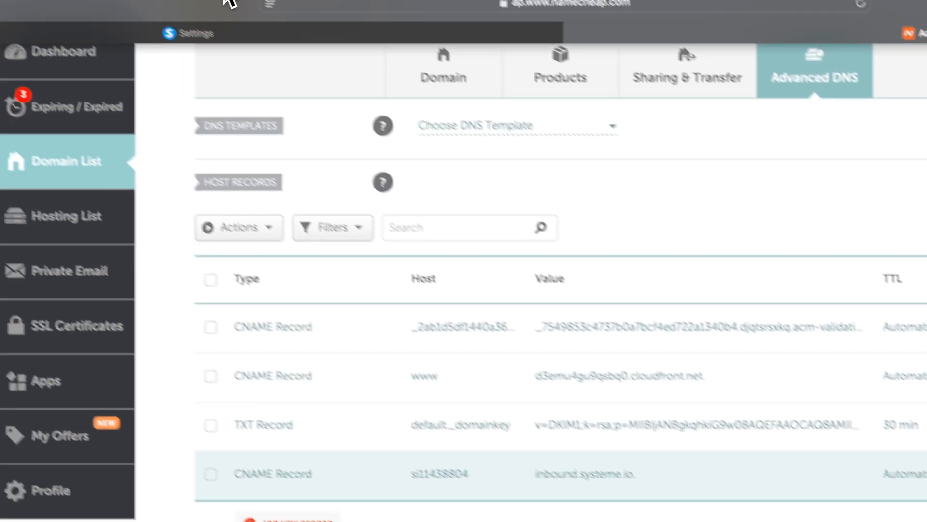
# - Start a second CNAME record with host systemeio1._domainkey copied from systeme.io
pyautogui.click(323, 71)
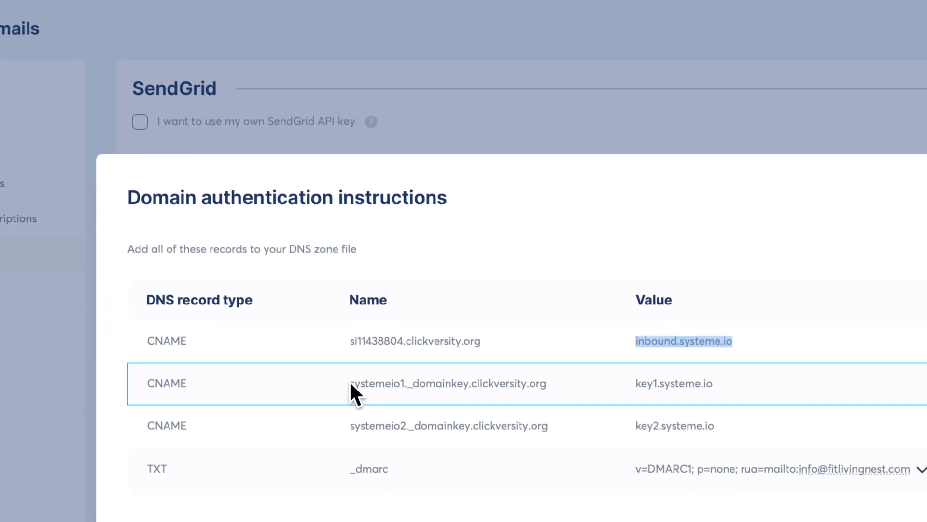
pyautogui.click(424, 479)
pyautogui.moveTo(340, 372); pyautogui.dragTo(459, 373)
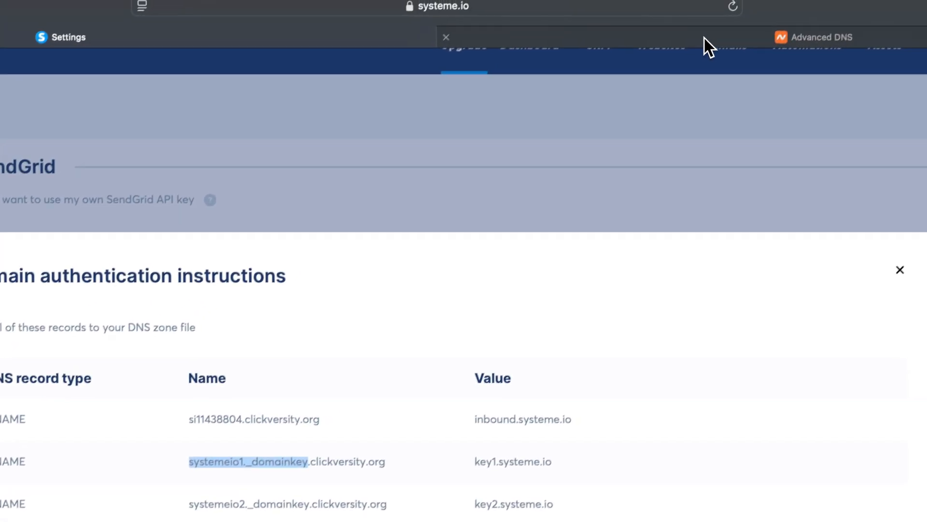
pyautogui.click(704, 38)
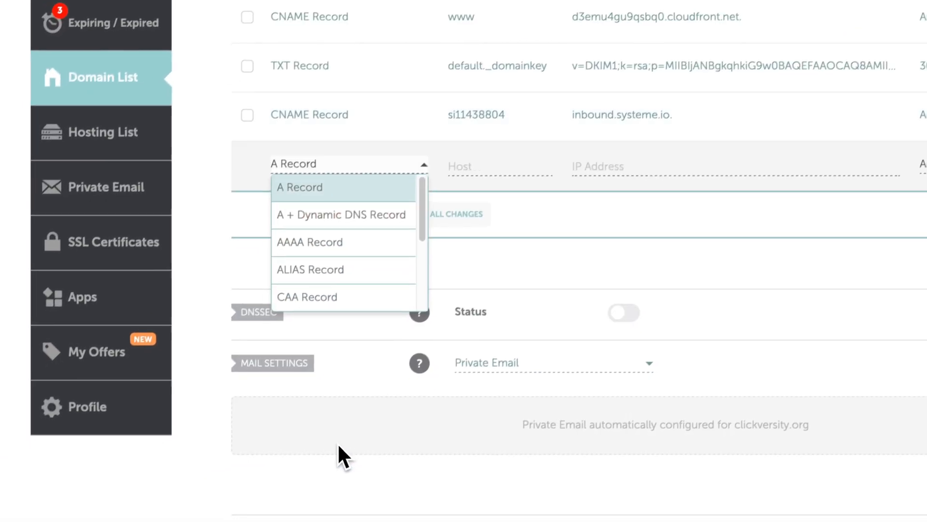
pyautogui.scroll(-1, 357, 269)
pyautogui.click(349, 290)
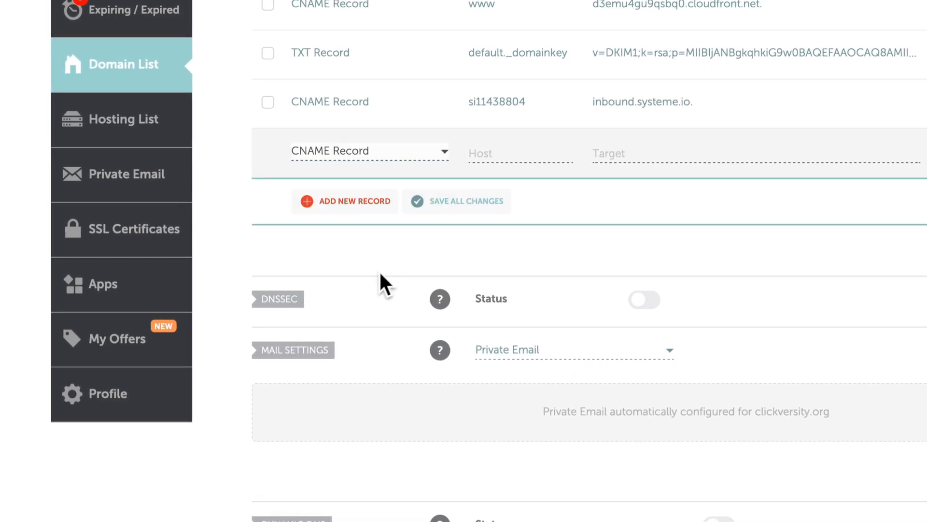
pyautogui.click(493, 156)
pyautogui.press('super+v')
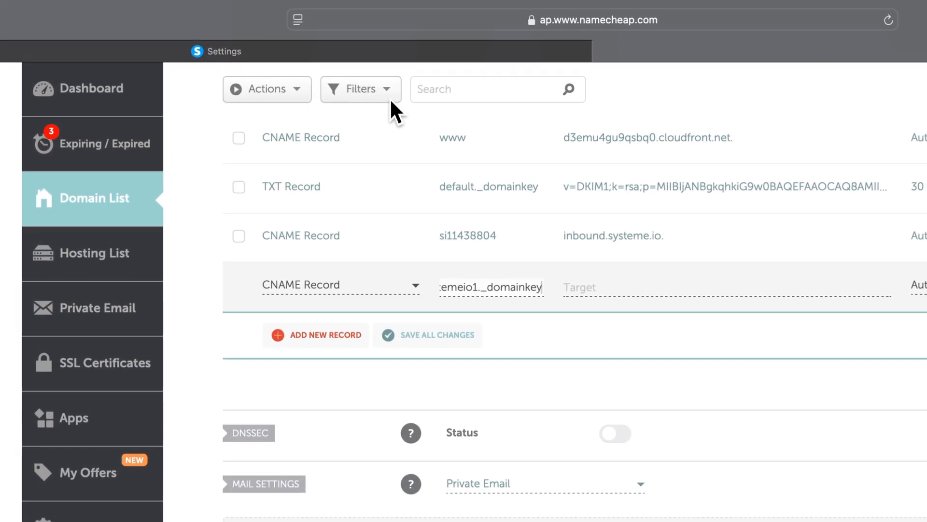
# - Point the second record to key1.systeme.io and save it
pyautogui.click(397, 52)
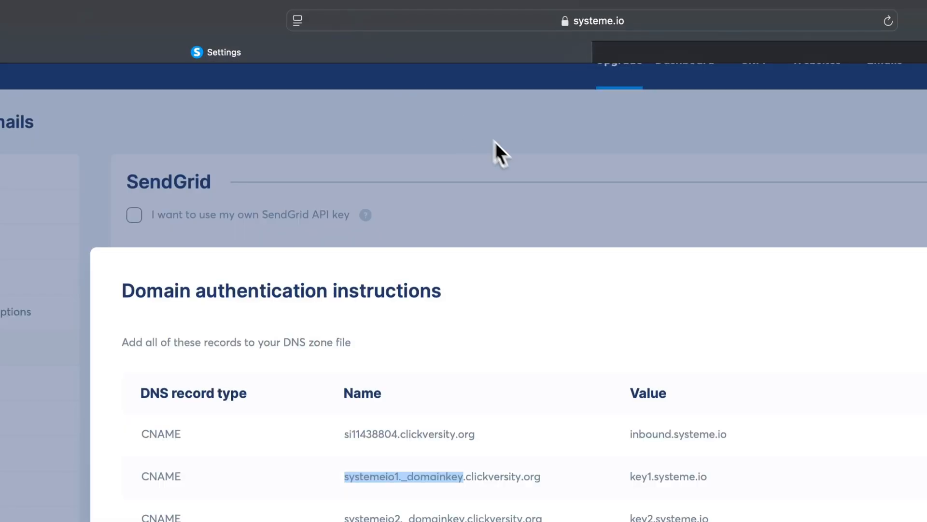
pyautogui.moveTo(630, 476); pyautogui.dragTo(720, 473)
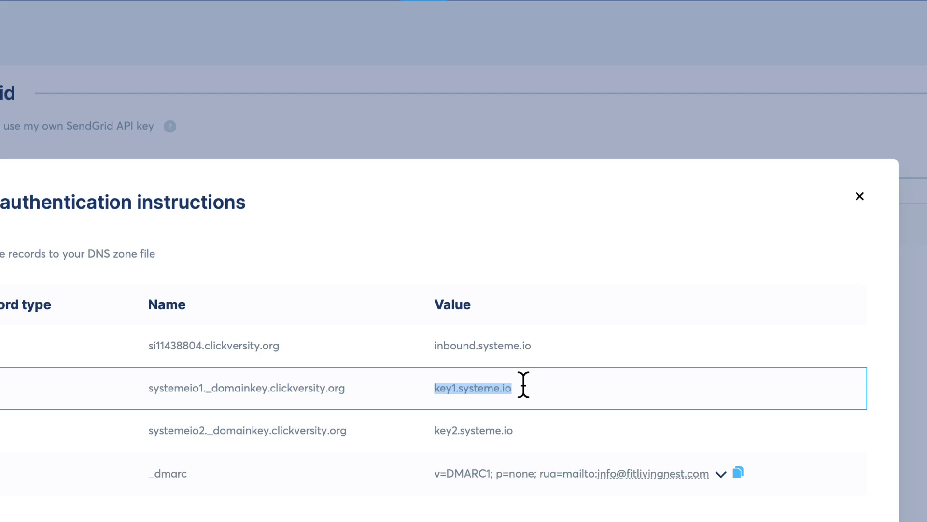
pyautogui.press('super+c')
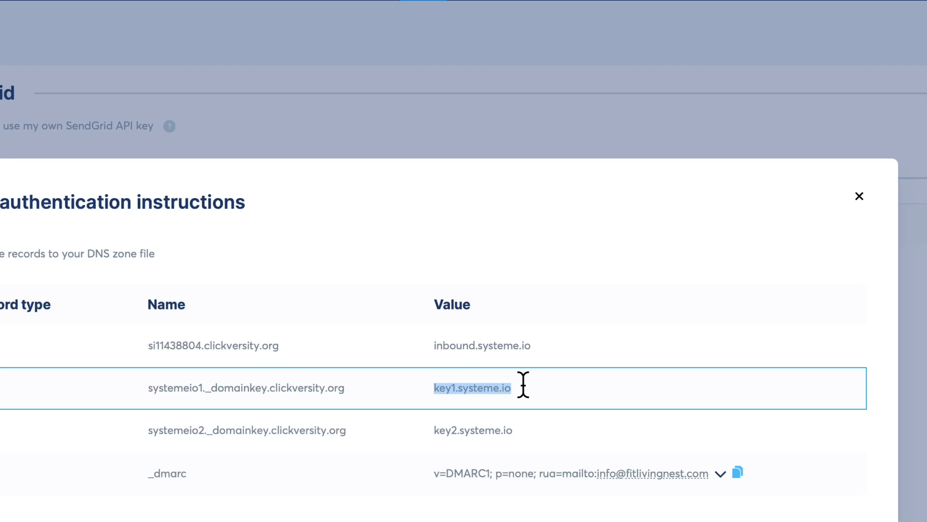
pyautogui.click(790, 51)
pyautogui.click(396, 289)
pyautogui.press('super+v')
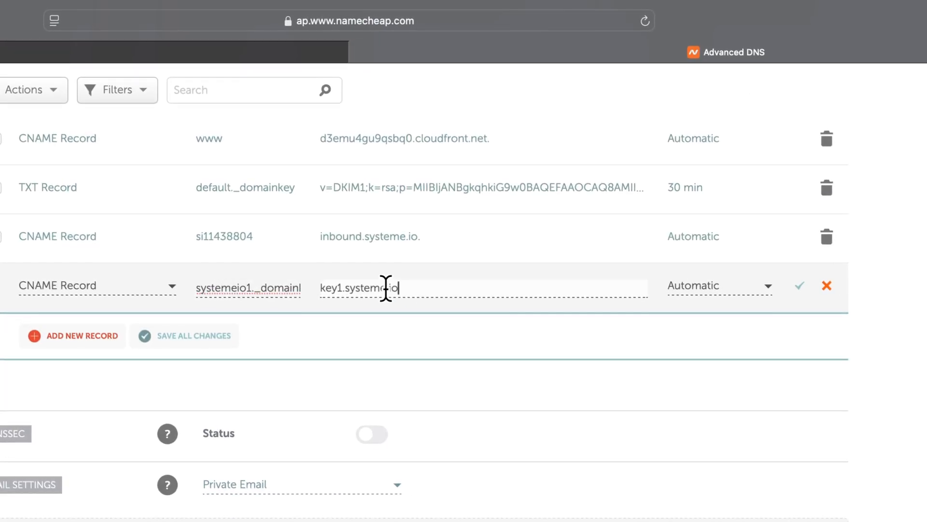
pyautogui.click(812, 237)
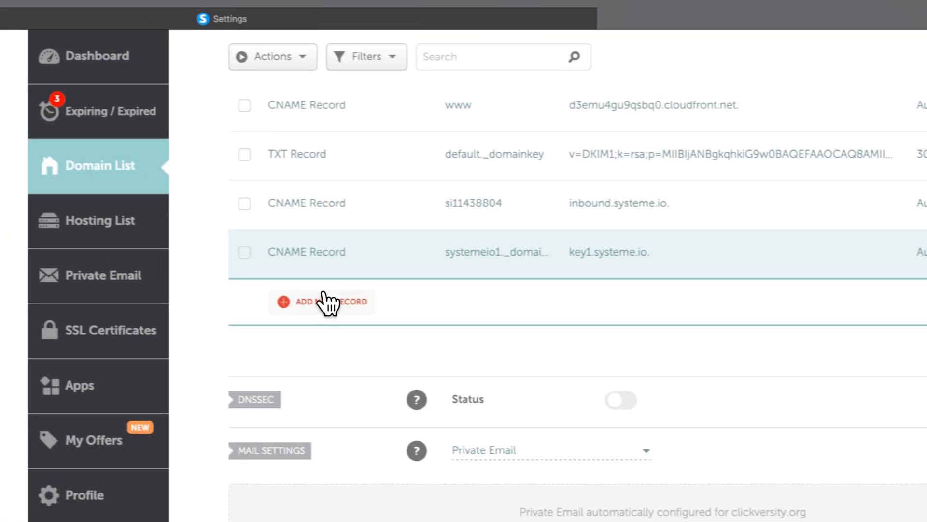
pyautogui.click(82, 284)
# - Add a new CNAME record in Namecheap with host systemeio2._domainkey copied from systeme.io
pyautogui.scroll(-1, 94, 399)
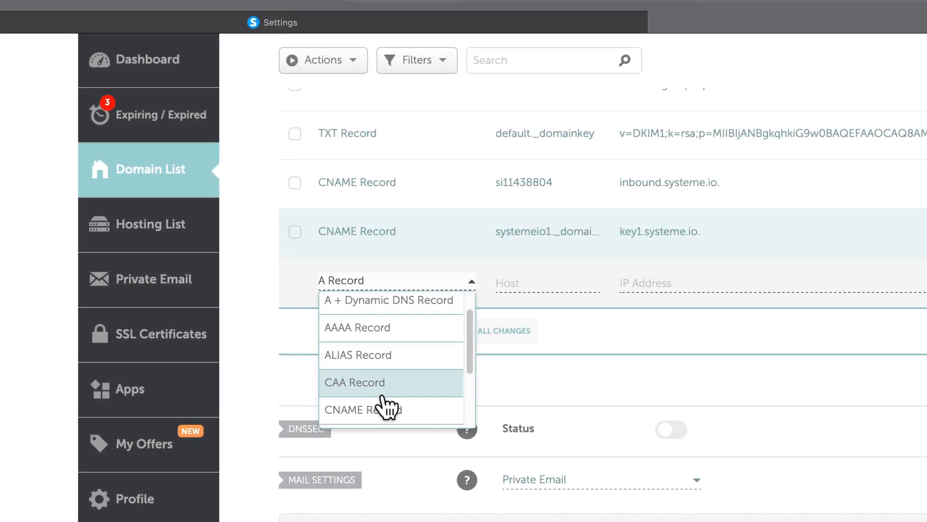
pyautogui.click(386, 411)
pyautogui.click(317, 24)
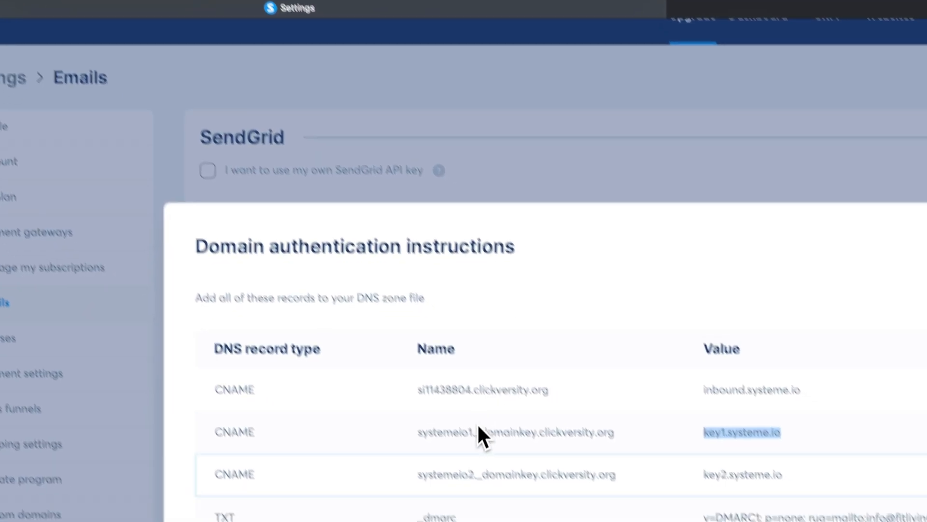
pyautogui.moveTo(472, 515); pyautogui.dragTo(526, 519)
pyautogui.moveTo(383, 414); pyautogui.dragTo(451, 414)
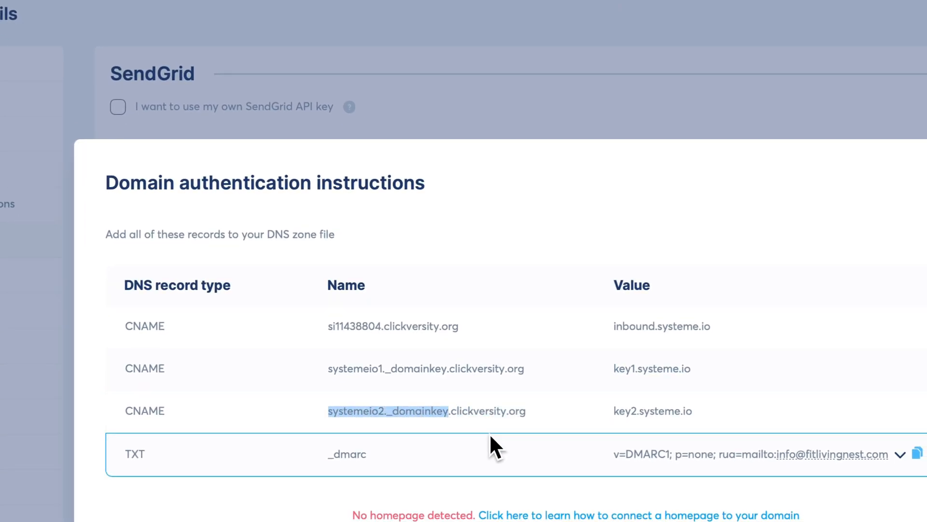
pyautogui.moveTo(451, 414); pyautogui.dragTo(328, 411)
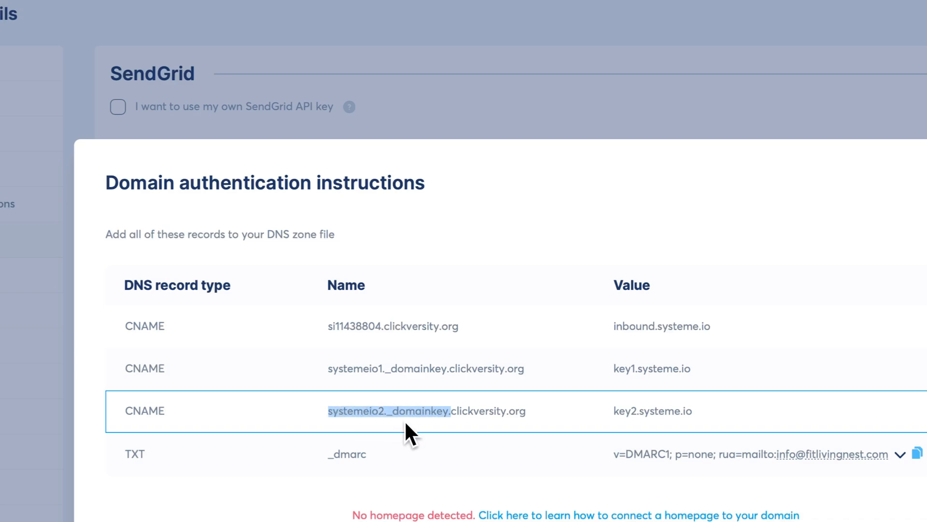
pyautogui.click(755, 48)
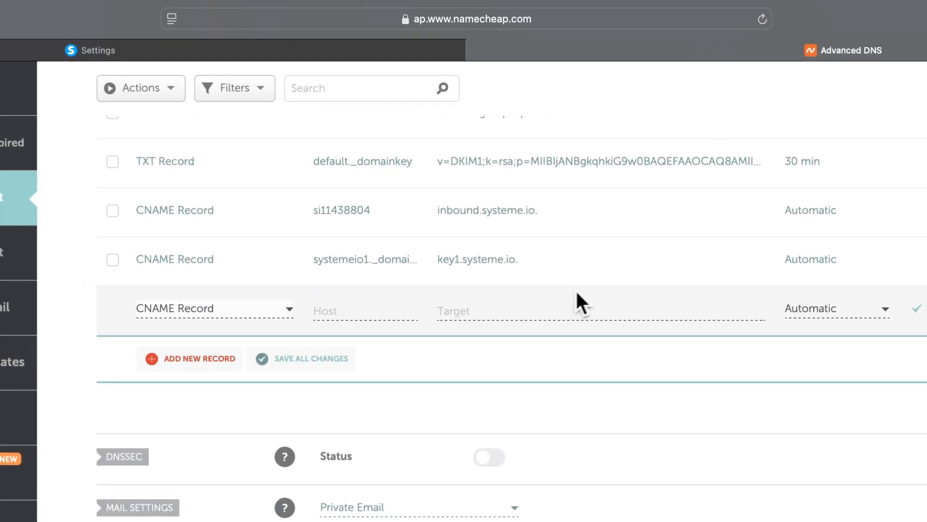
pyautogui.click(364, 310)
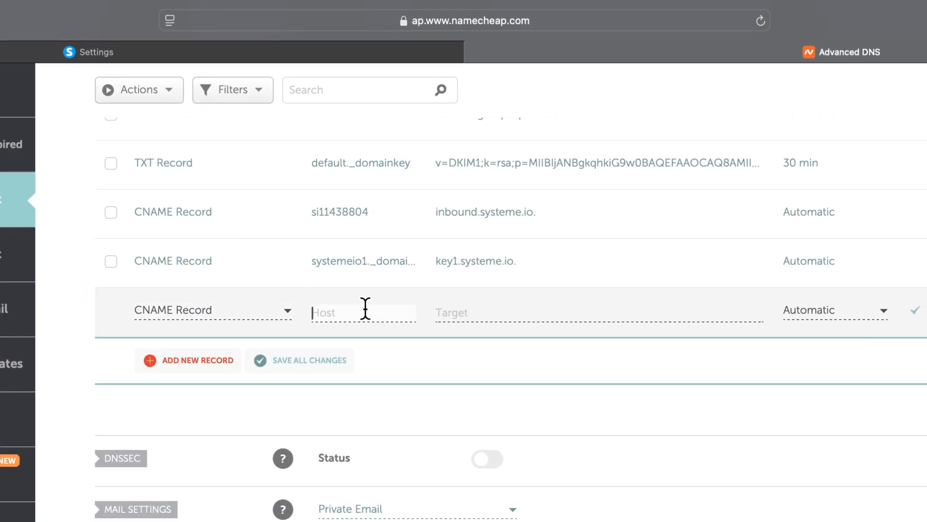
pyautogui.hotkey('ctrl', 'v')
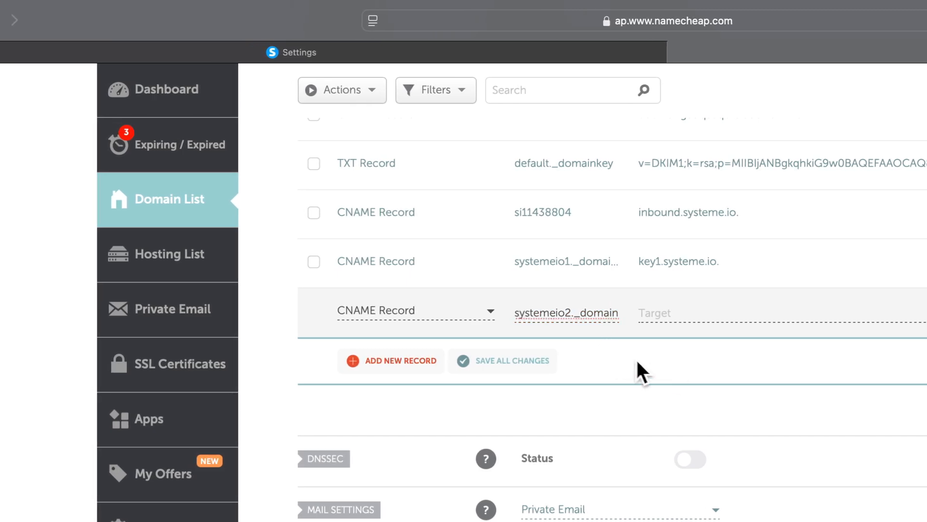
# - Point the systemeio2._domainkey CNAME to key2.systeme.io and save the record
pyautogui.click(299, 52)
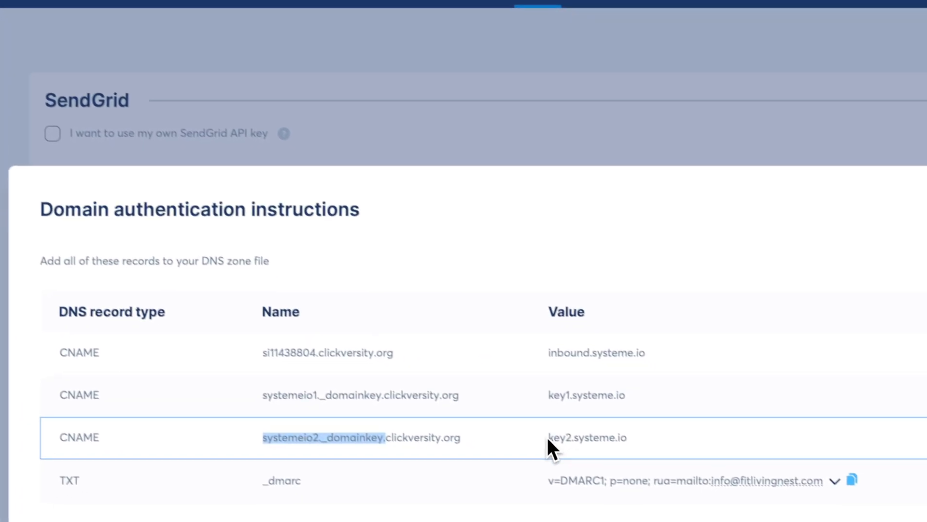
pyautogui.moveTo(549, 437); pyautogui.dragTo(623, 438)
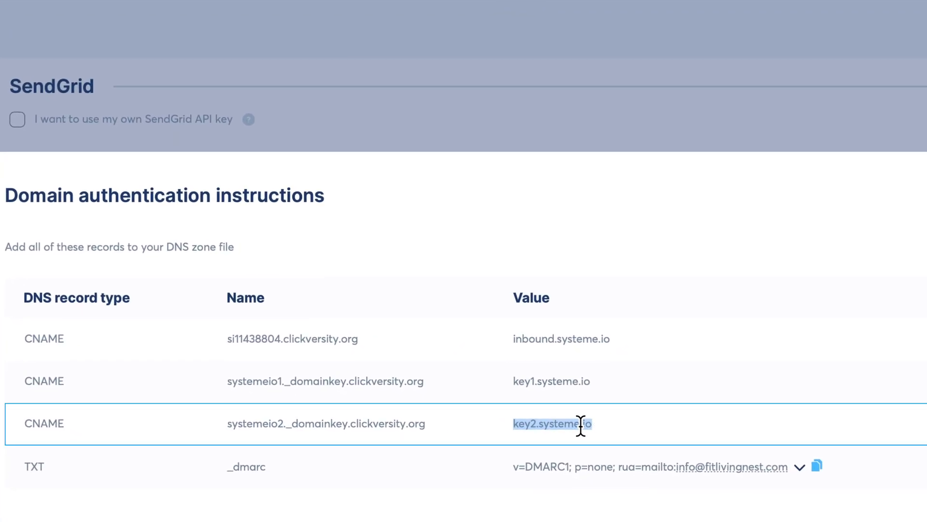
pyautogui.click(749, 31)
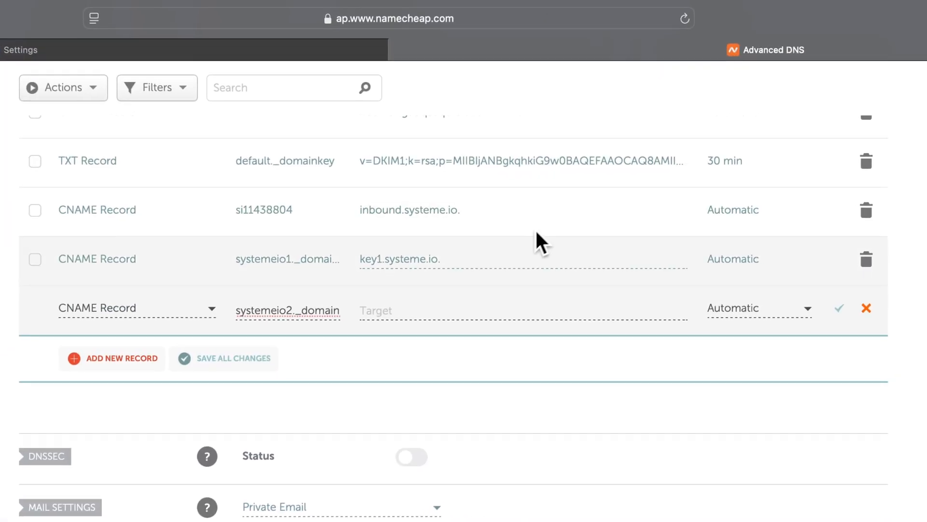
pyautogui.click(422, 310)
pyautogui.press('super+v')
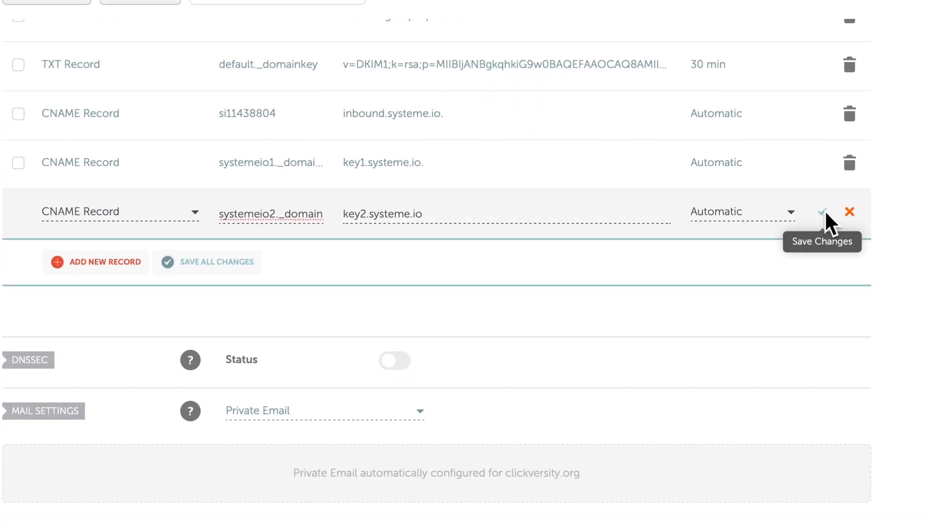
pyautogui.click(824, 215)
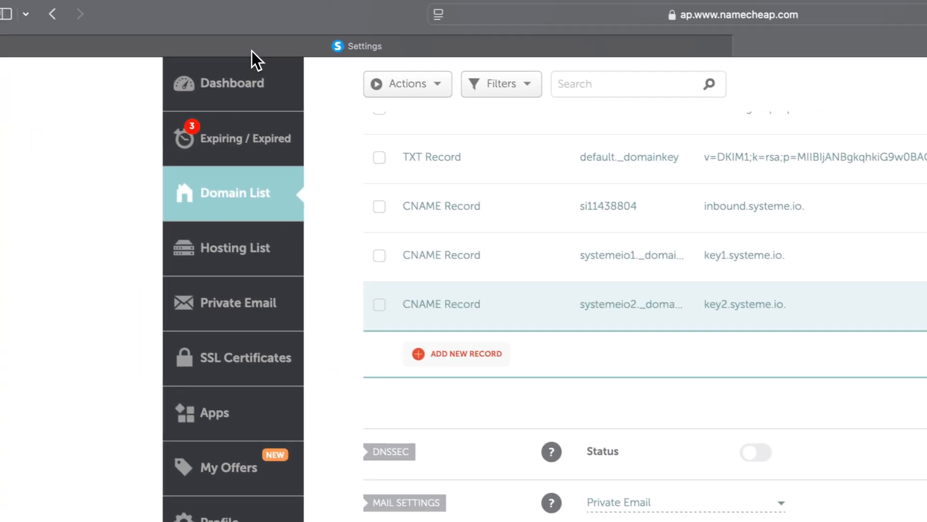
pyautogui.click(252, 53)
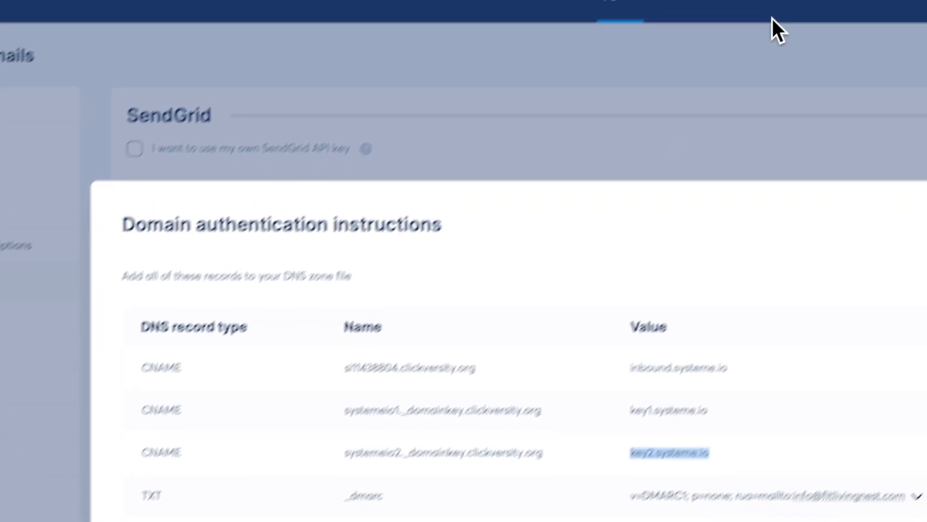
# - Add a new TXT record in Namecheap with host _dmarc
pyautogui.click(691, 46)
pyautogui.click(338, 342)
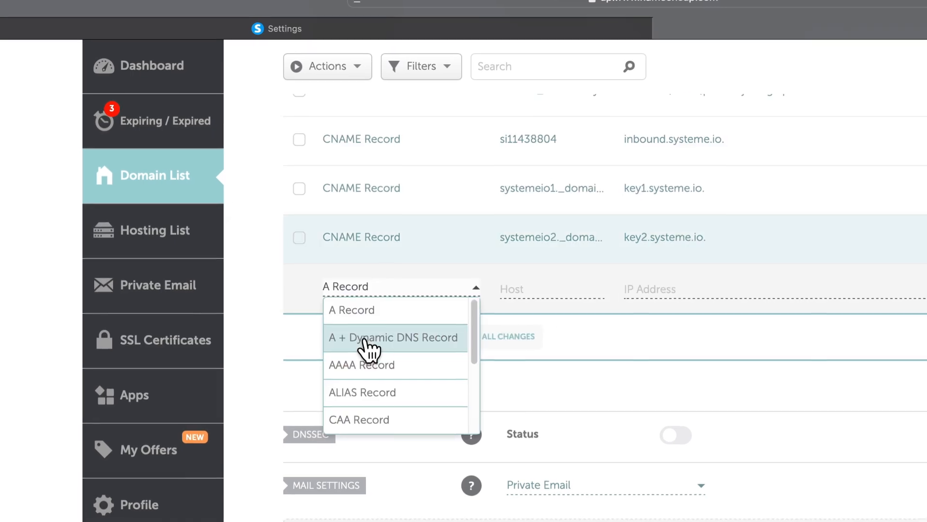
pyautogui.scroll(-6, 379, 367)
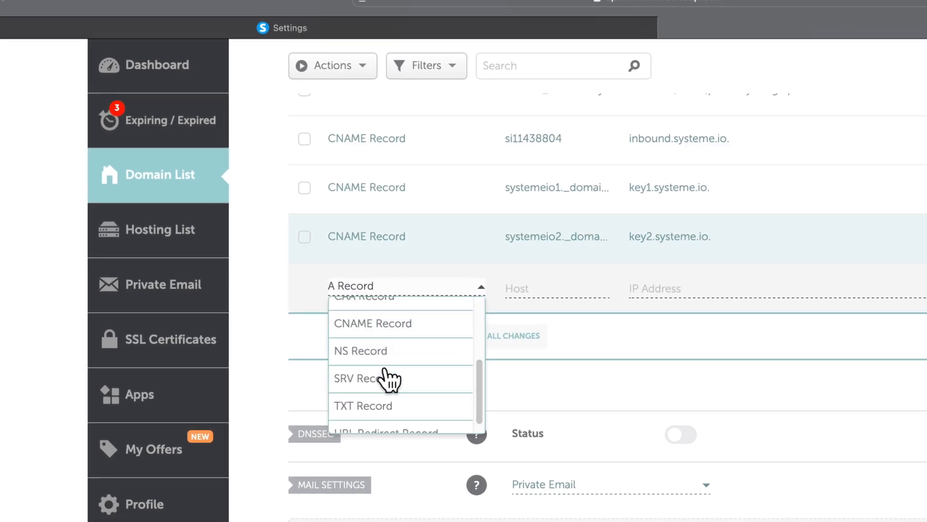
pyautogui.click(377, 234)
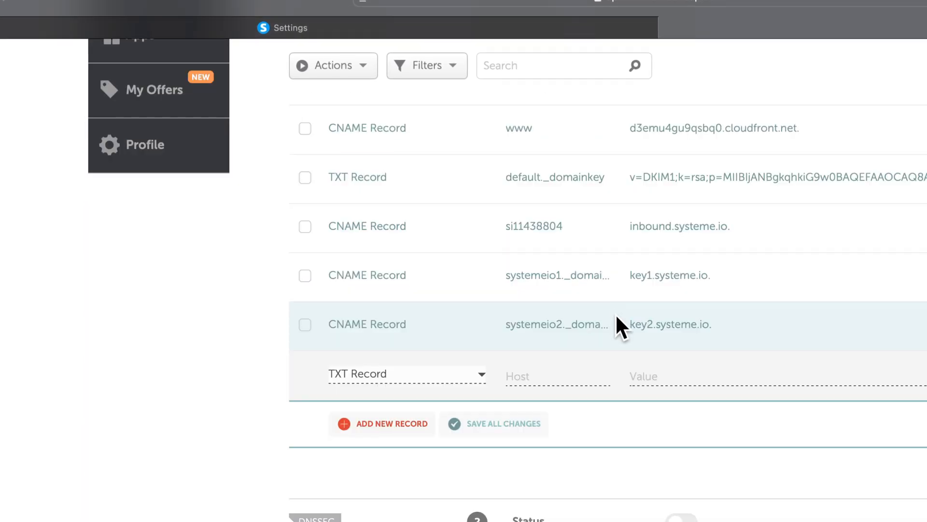
pyautogui.click(280, 28)
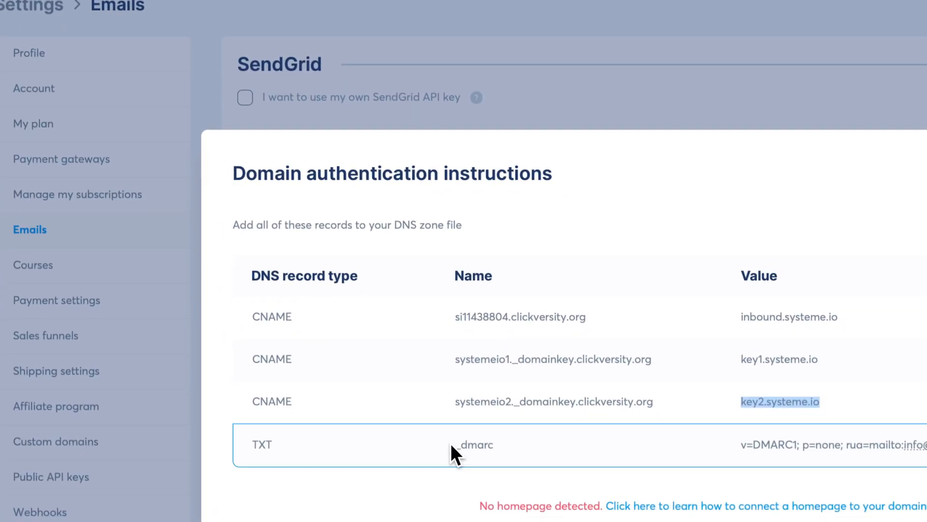
pyautogui.doubleClick(478, 444)
pyautogui.press('super+c')
pyautogui.click(697, 46)
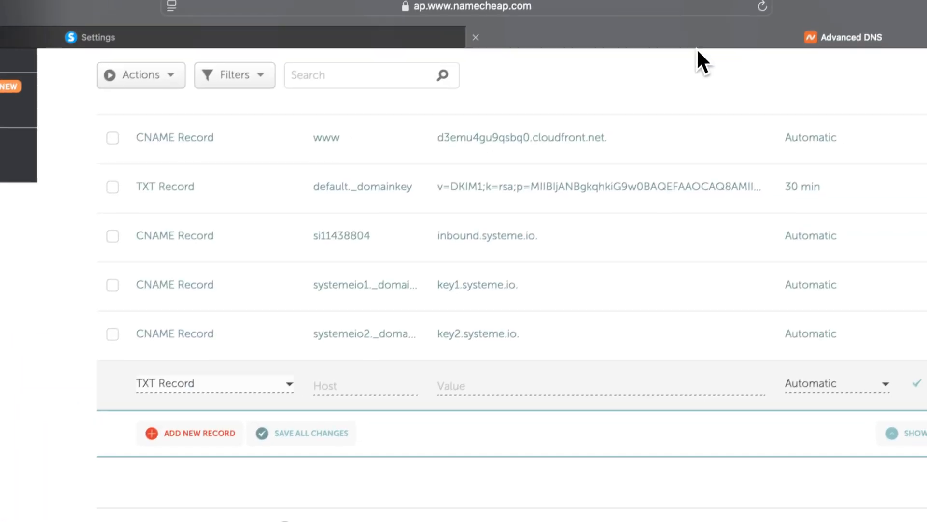
pyautogui.click(377, 386)
pyautogui.press('super+v')
# - Paste the DMARC value, change fitlivingnest.com to clickversity.org in the report address, and save
pyautogui.click(270, 38)
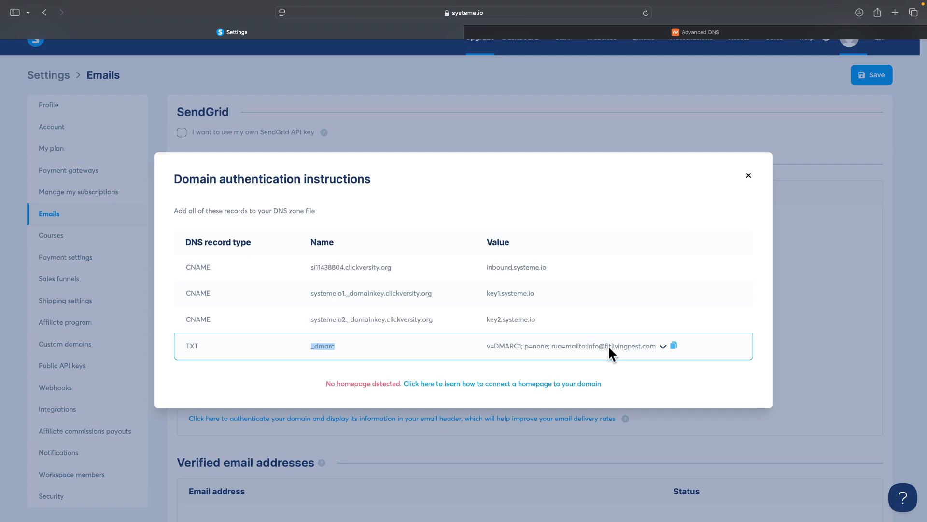
pyautogui.click(674, 346)
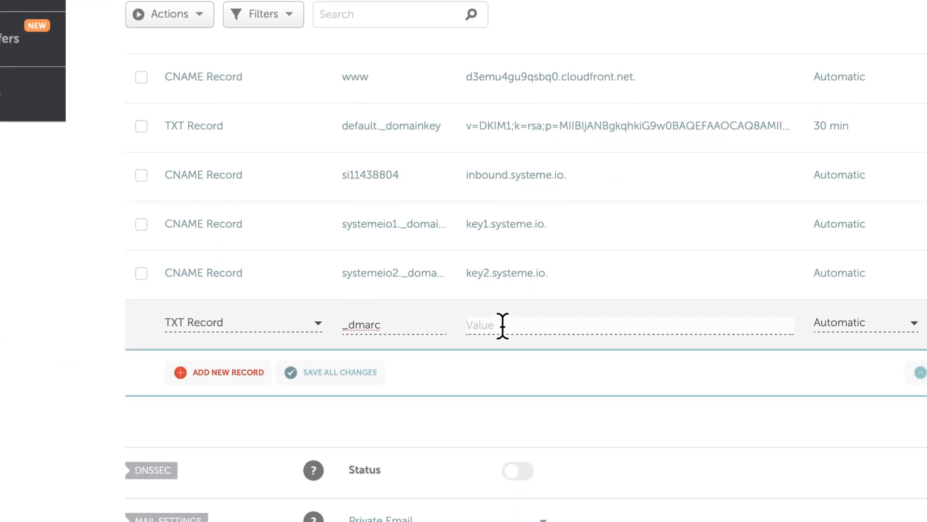
pyautogui.click(502, 325)
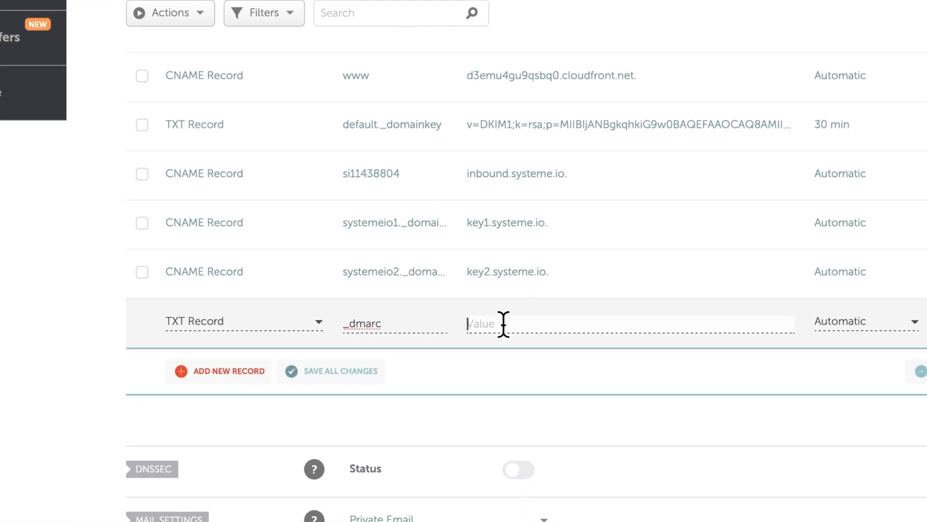
pyautogui.press('super+v')
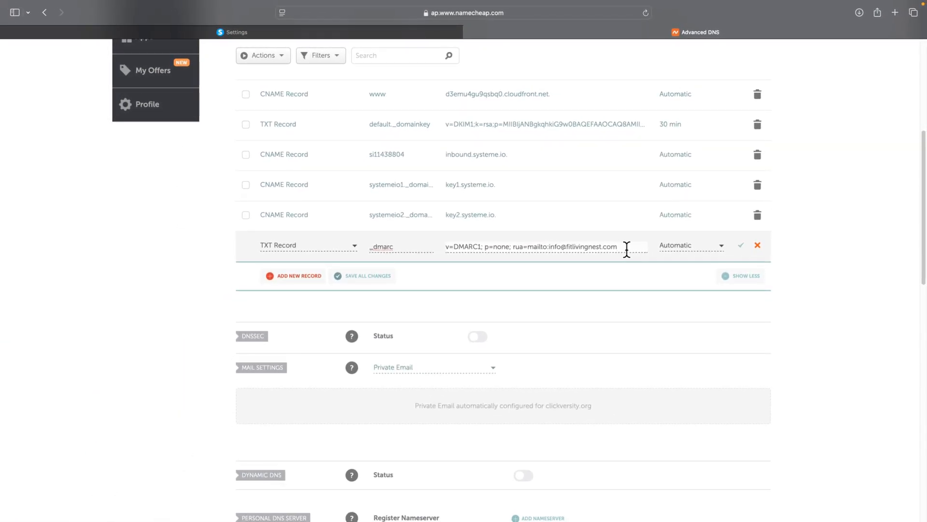
pyautogui.moveTo(627, 246); pyautogui.dragTo(549, 246)
pyautogui.scroll(3, 575, 391)
pyautogui.click(572, 393)
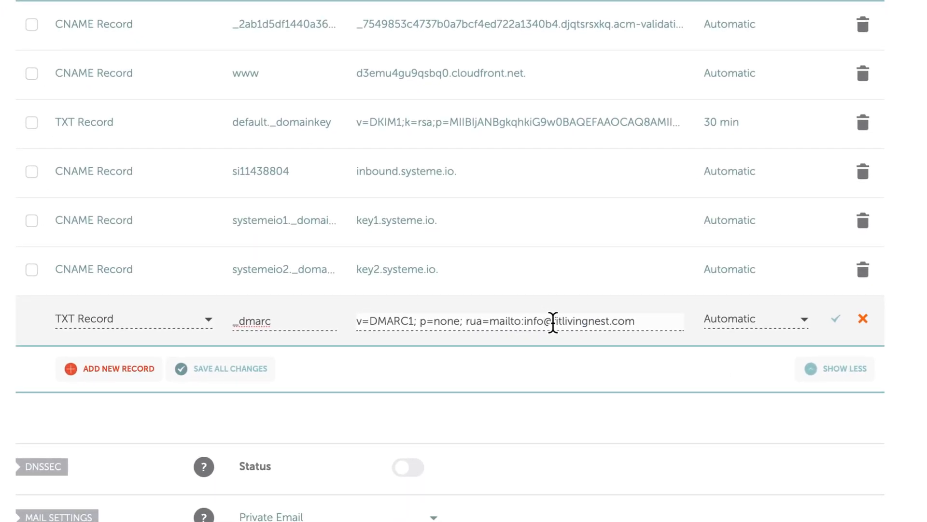
pyautogui.moveTo(552, 322); pyautogui.dragTo(640, 325)
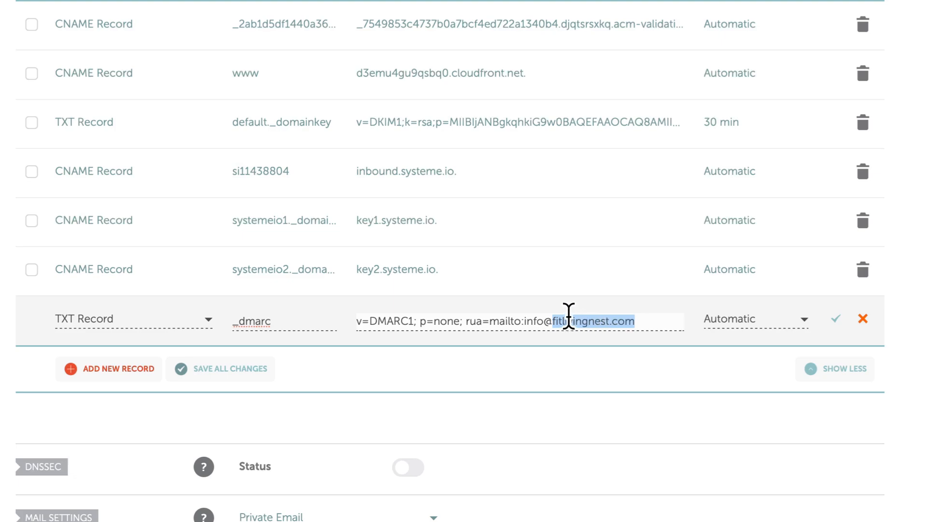
pyautogui.write('clickversity')
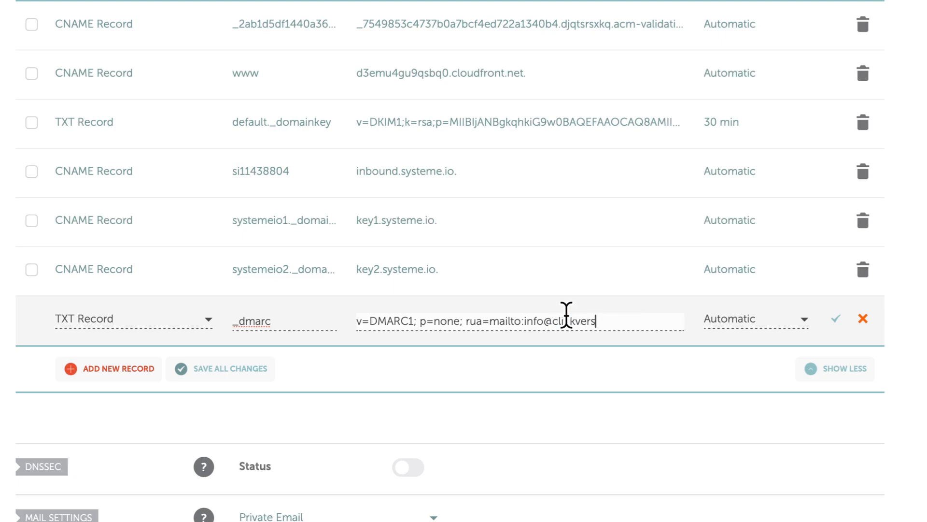
pyautogui.write('.org')
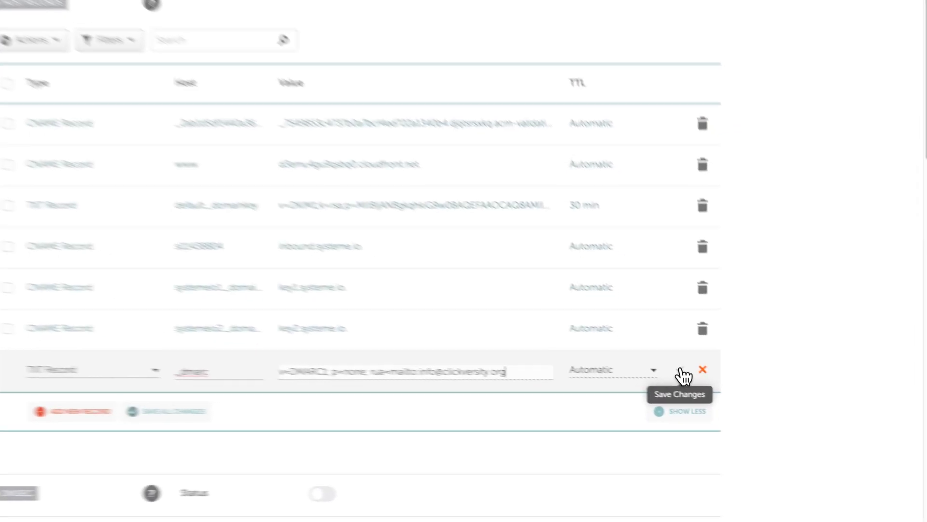
pyautogui.click(681, 371)
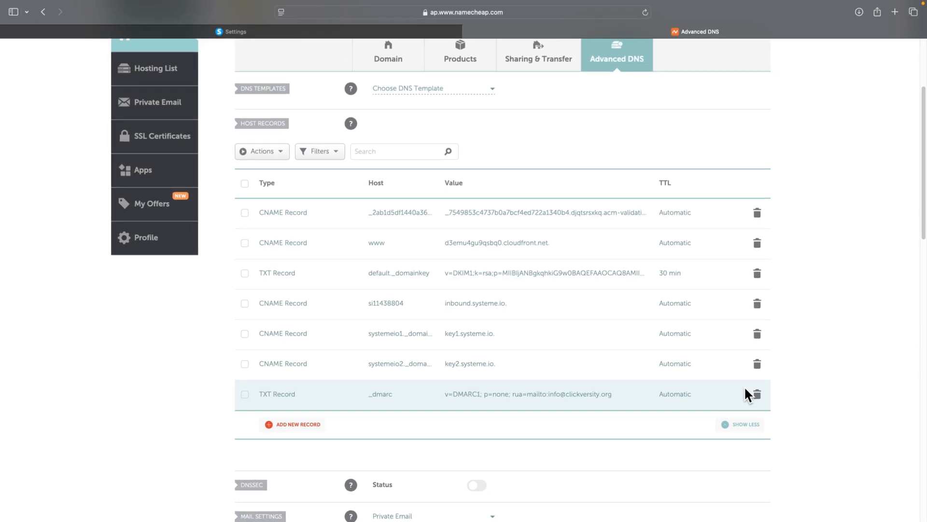
# - Confirm clickversity.org shows Verified in systeme.io's Domains table, then return to Namecheap's domain list
pyautogui.click(367, 32)
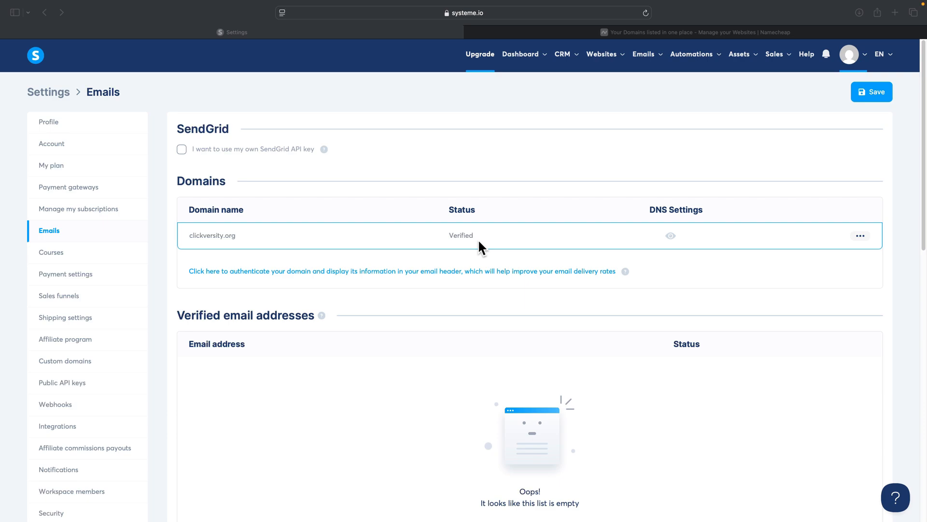
pyautogui.scroll(-5, 411, 299)
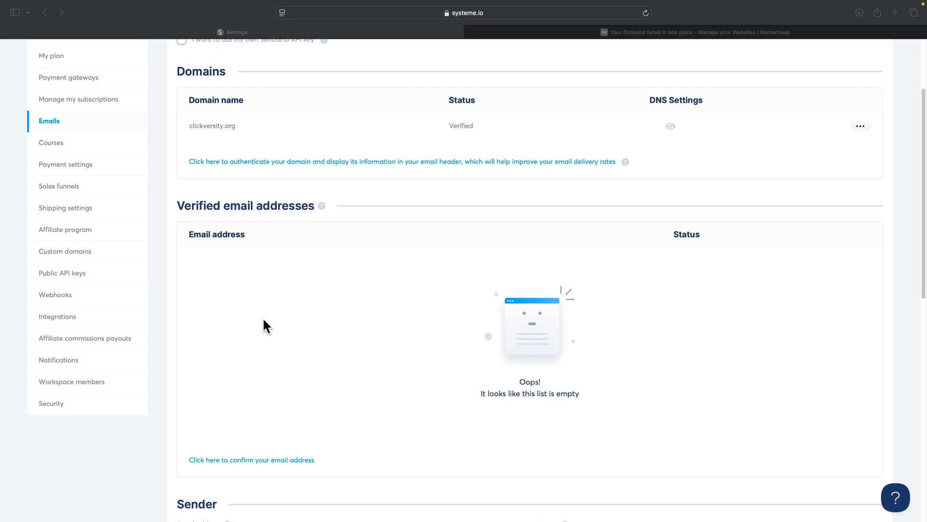
pyautogui.click(549, 30)
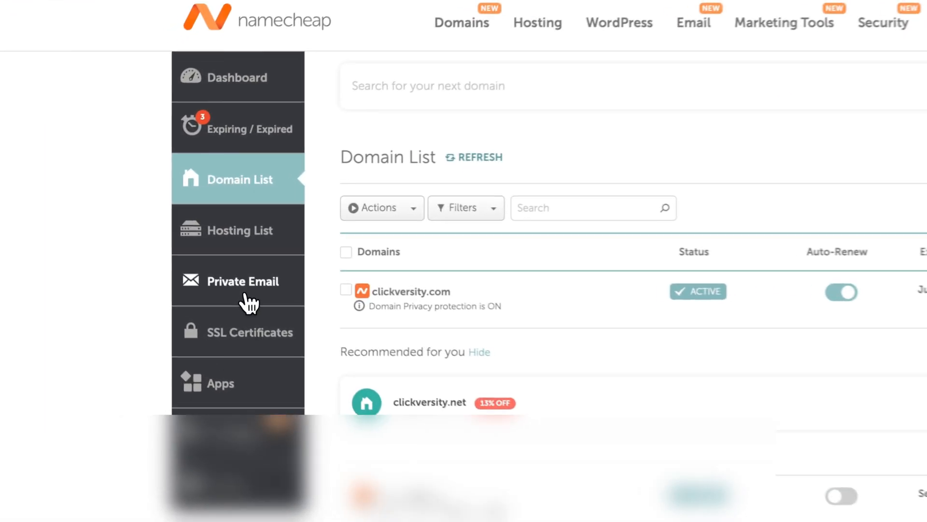
# - Copy the clickversity.org Private Email mailbox address and open systeme.io's Add a new sender email dialog
pyautogui.click(121, 279)
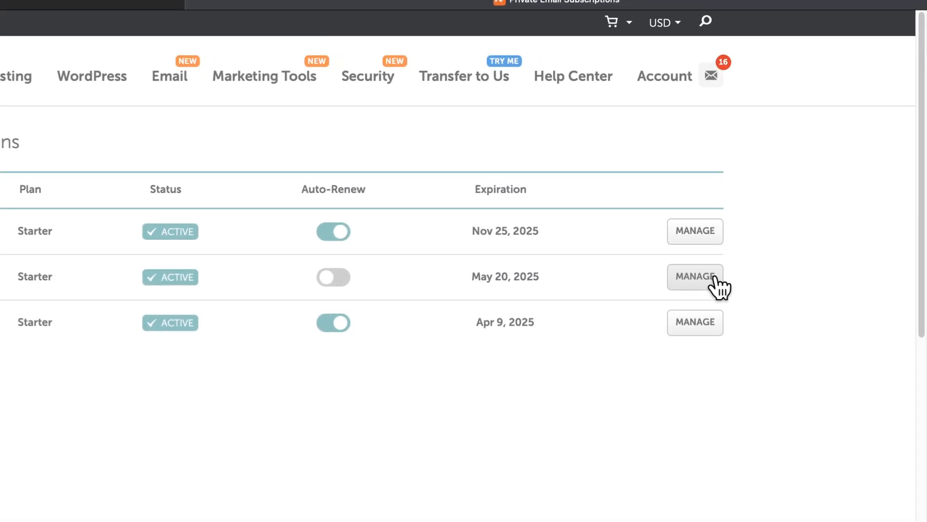
pyautogui.click(695, 278)
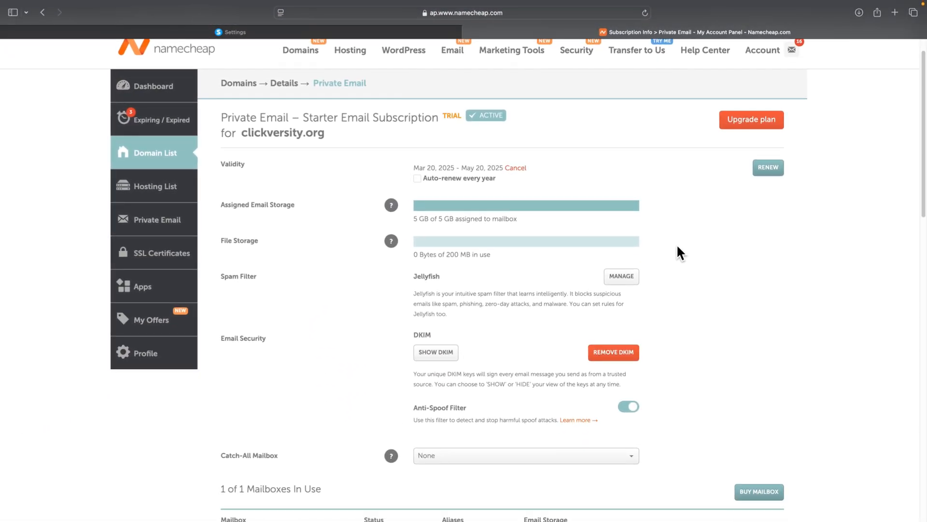
pyautogui.scroll(-5, 677, 244)
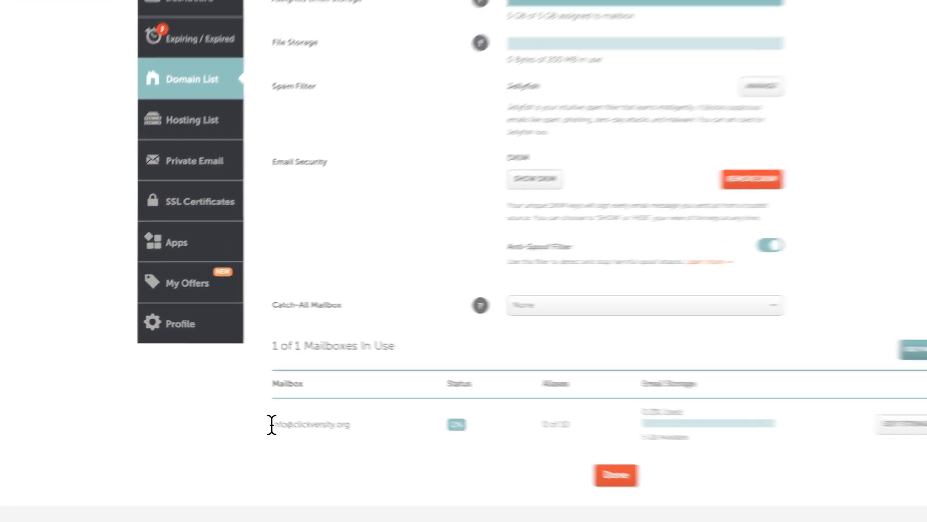
pyautogui.moveTo(225, 404); pyautogui.dragTo(254, 405)
pyautogui.moveTo(398, 454); pyautogui.dragTo(448, 456)
pyautogui.press('super+c')
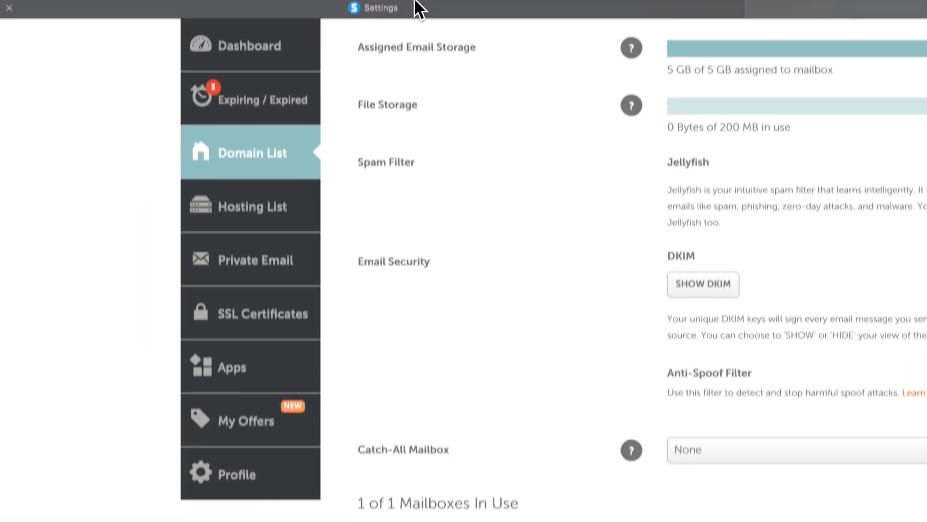
pyautogui.click(416, 8)
pyautogui.click(376, 513)
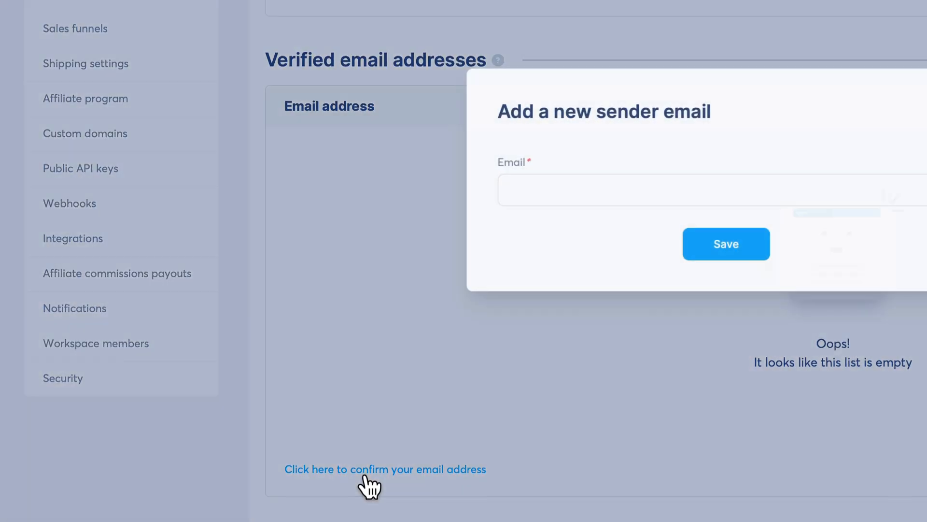
# - Add the domain's info address as a sender, check it shows Pending, and return to Namecheap Private Email
pyautogui.hotkey('ctrl', 'v')
pyautogui.click(631, 314)
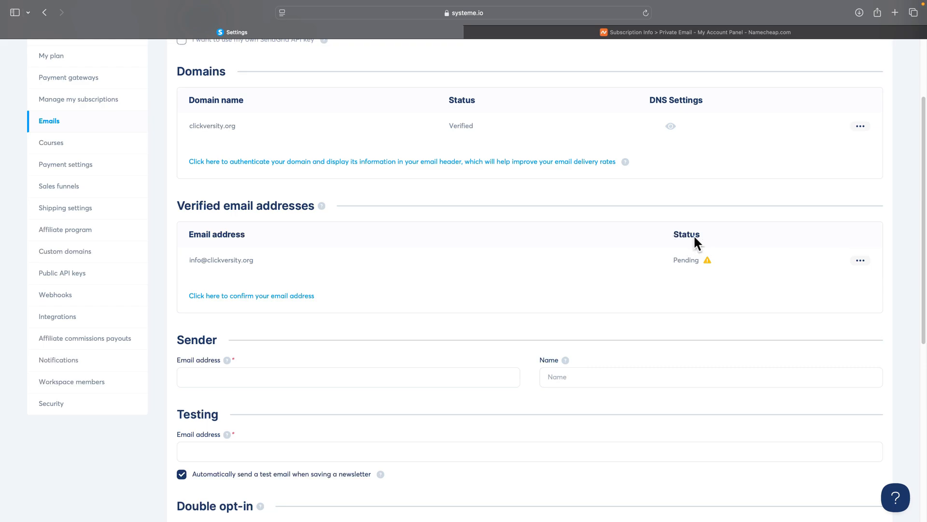
pyautogui.moveTo(706, 260)
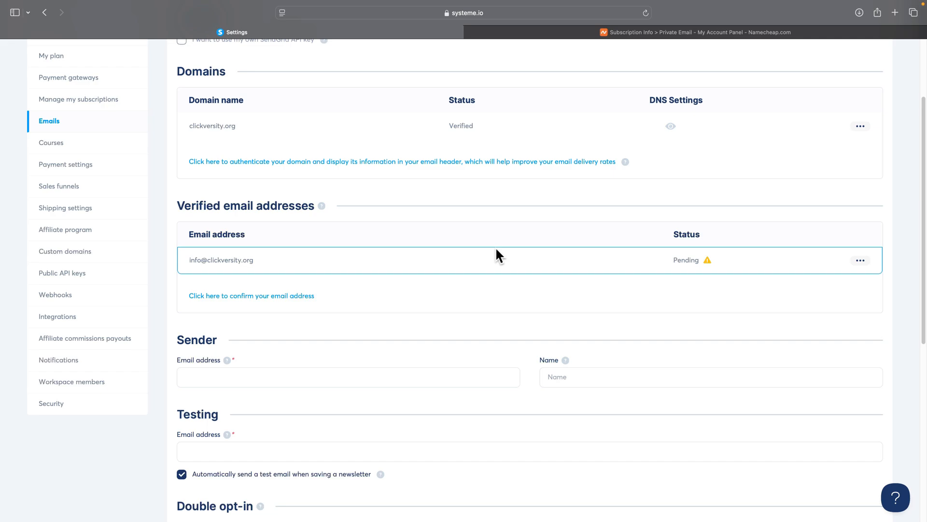
pyautogui.click(513, 34)
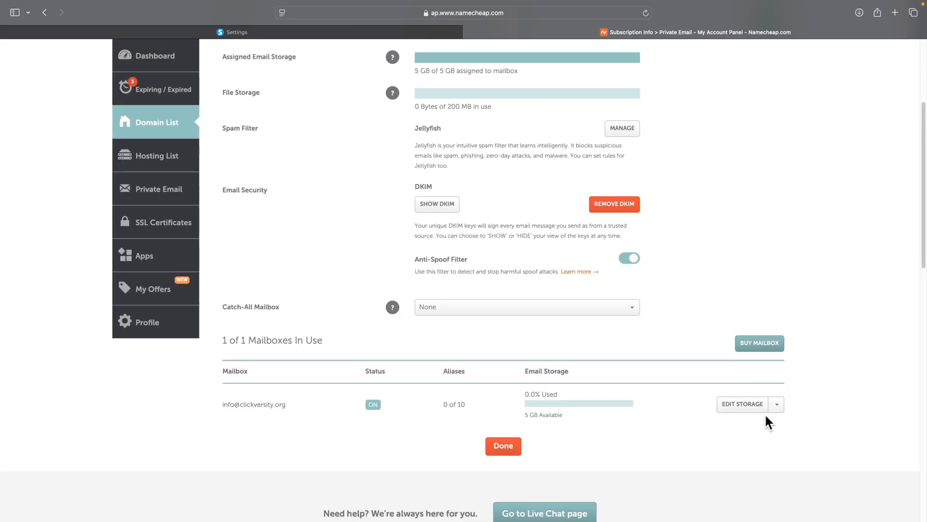
# - Open the Private Email mailbox's webmail login page from its Edit Storage options
pyautogui.click(776, 404)
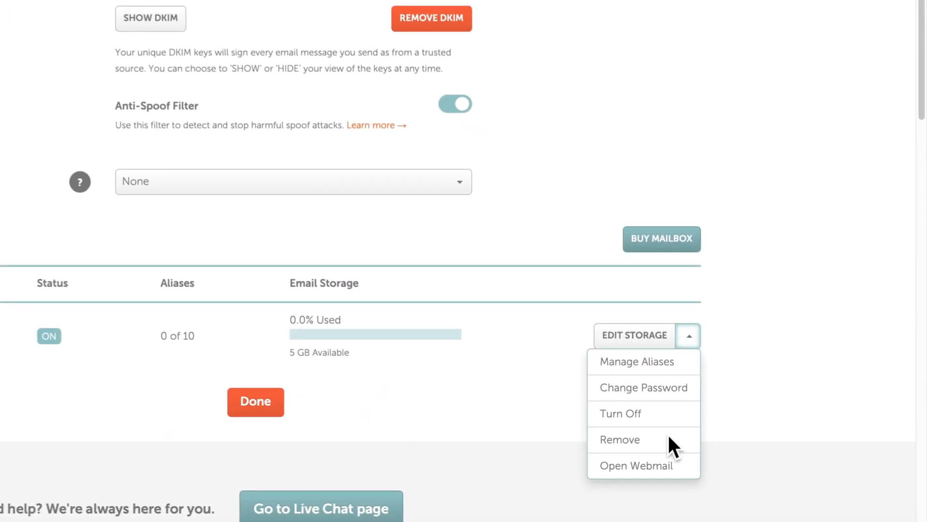
pyautogui.click(647, 475)
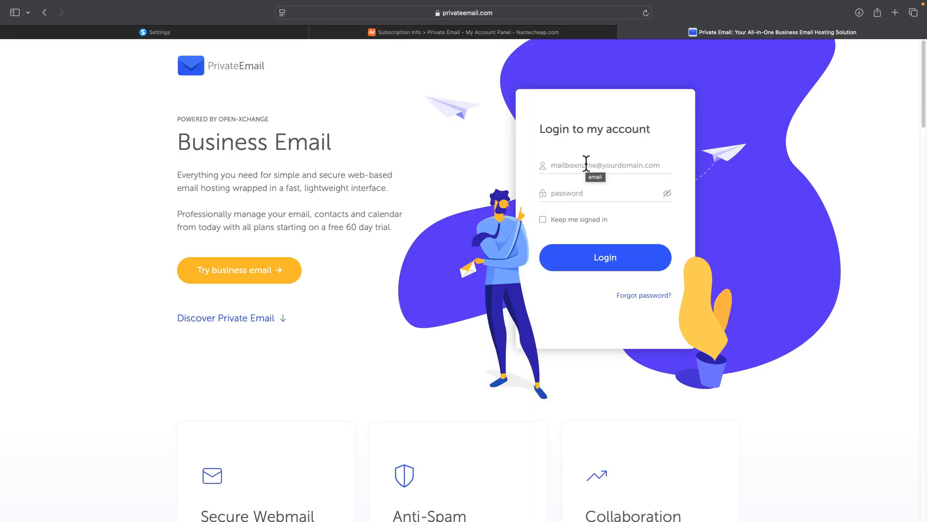
# - Sign in to Private Email webmail as the domain's info mailbox and dismiss the what's-new notice
pyautogui.click(586, 165)
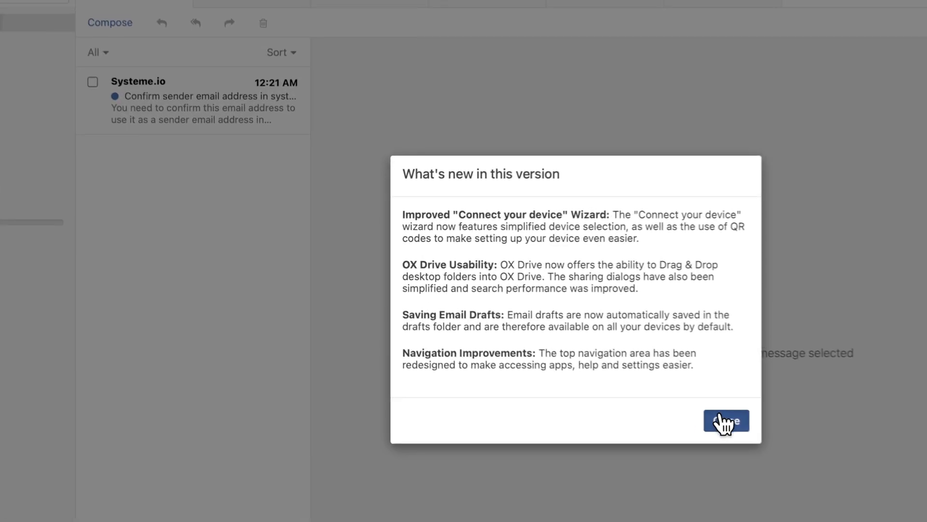
pyautogui.click(562, 359)
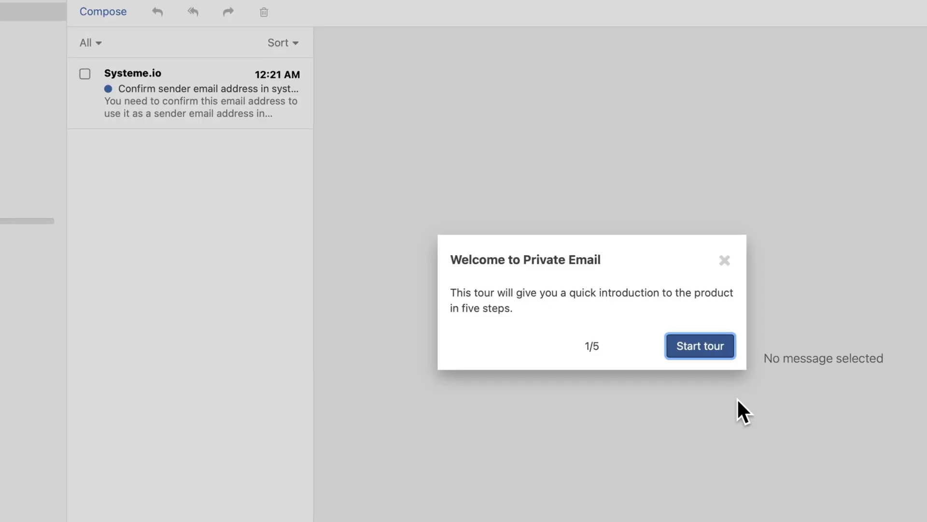
# - Cancel the welcome tour and follow the link in the systeme.io sender-confirmation email
pyautogui.click(728, 262)
pyautogui.click(728, 263)
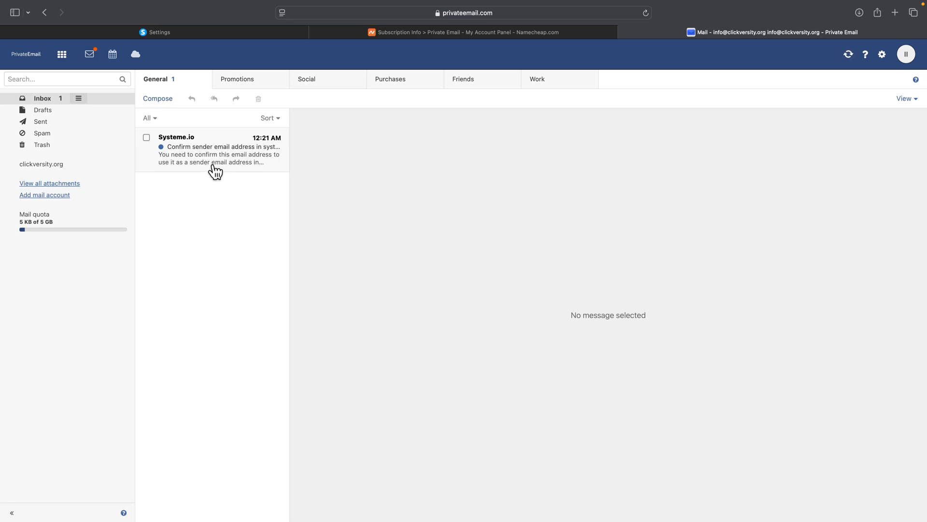
pyautogui.click(213, 164)
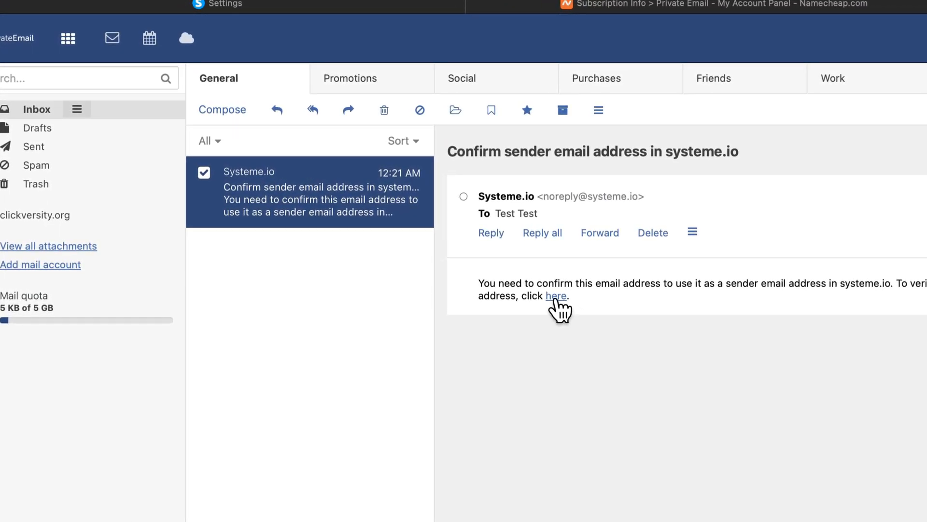
pyautogui.click(557, 296)
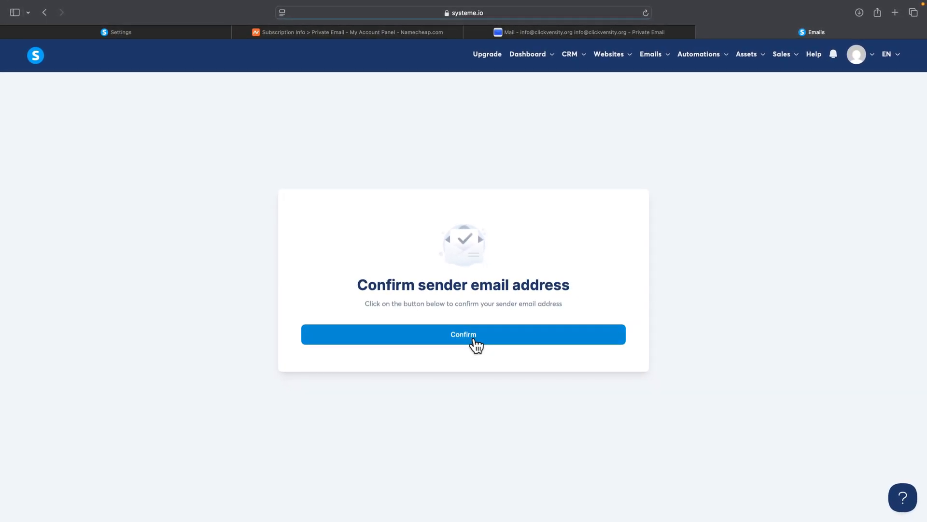
# - Confirm the domain's info address as a systeme.io sender and go back to the mailing settings
pyautogui.click(474, 341)
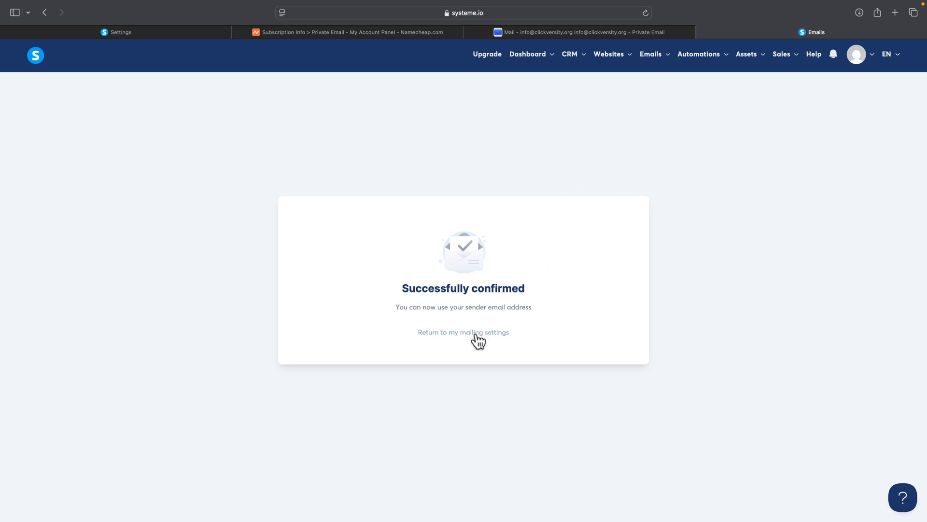
pyautogui.click(477, 333)
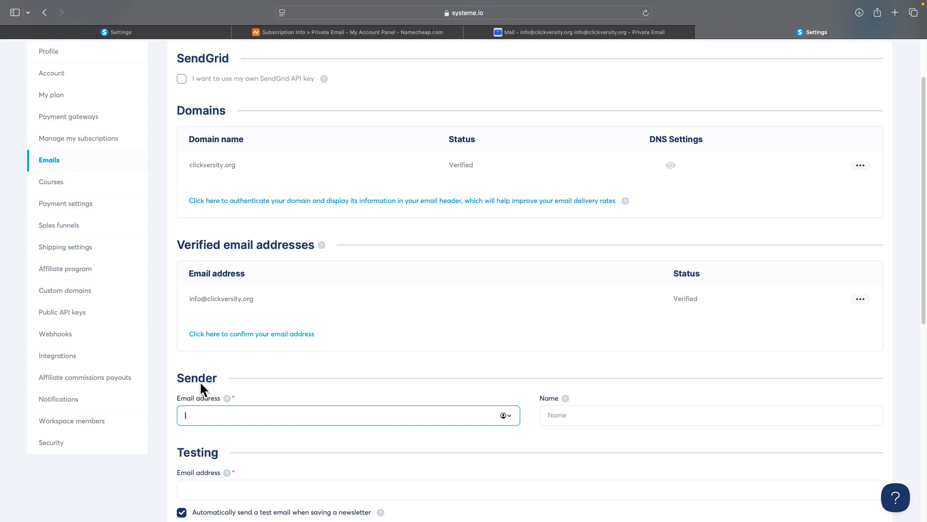
# - Use the domain's info address as sender and testing email with sender name 'Your company name', then save
pyautogui.press('super+v')
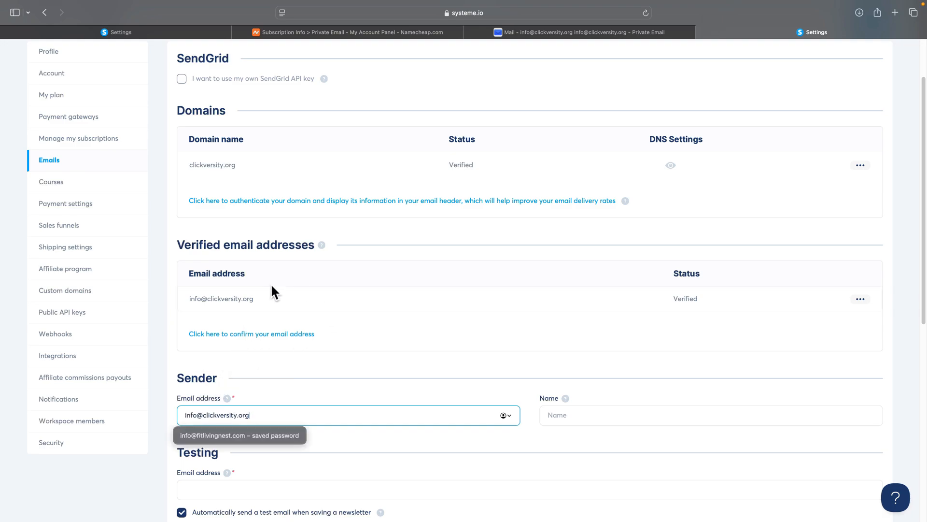
pyautogui.click(322, 393)
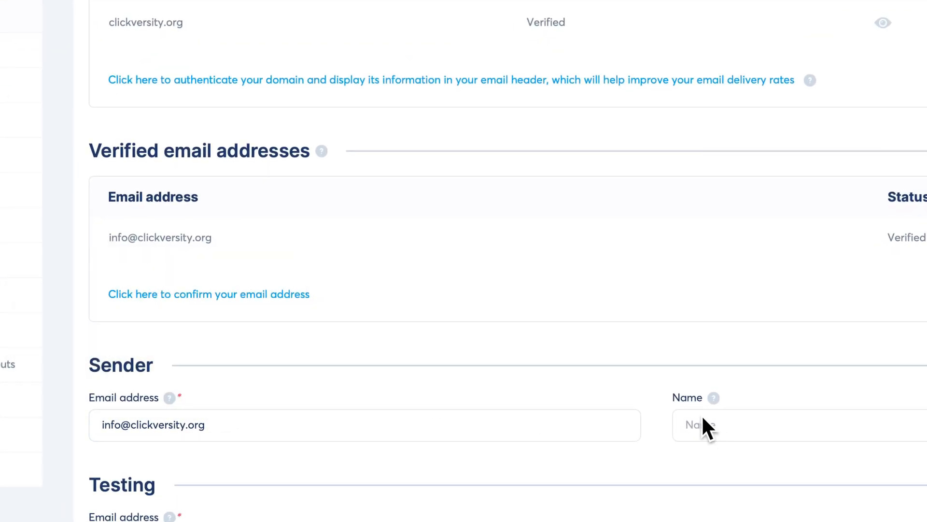
pyautogui.click(724, 420)
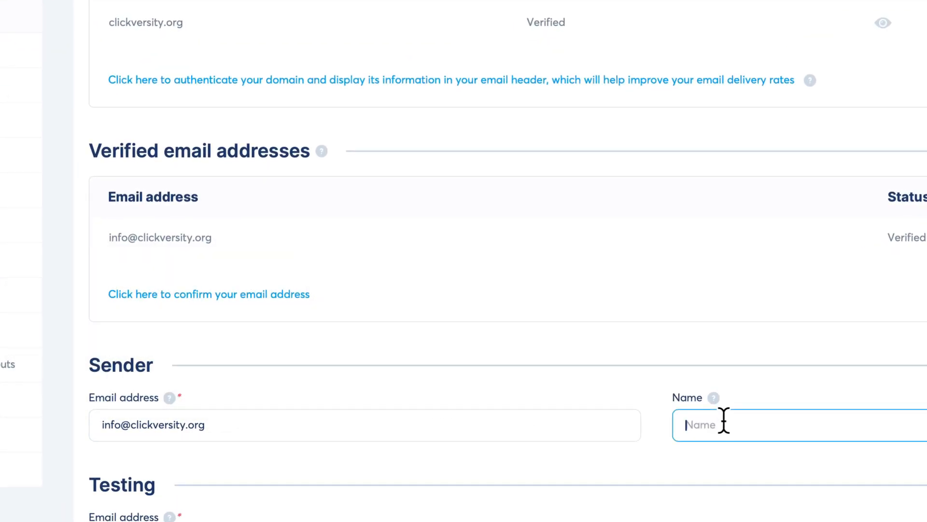
pyautogui.write('Your ')
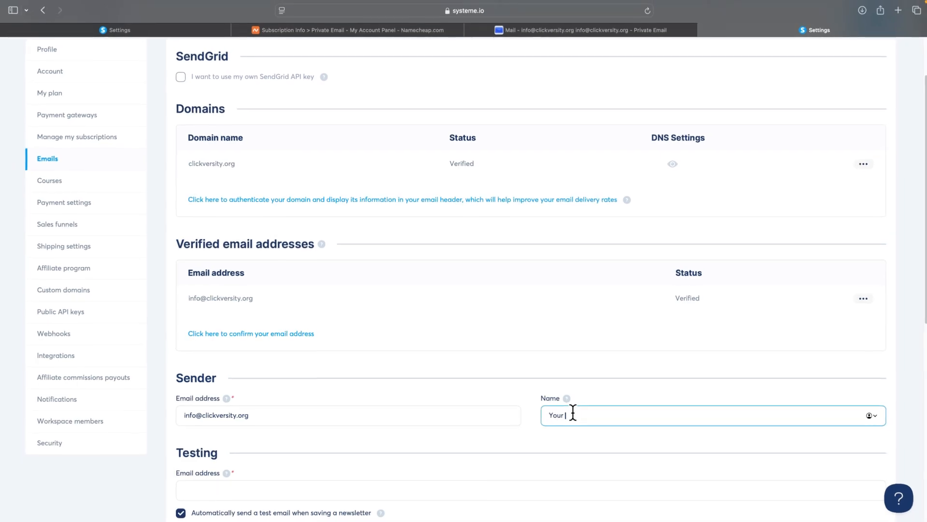
pyautogui.write('company name')
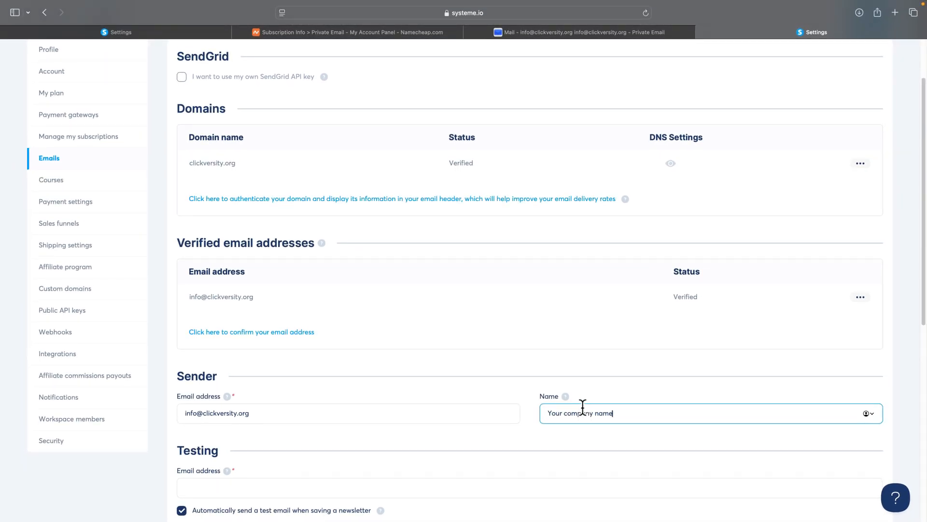
pyautogui.scroll(-2, 387, 394)
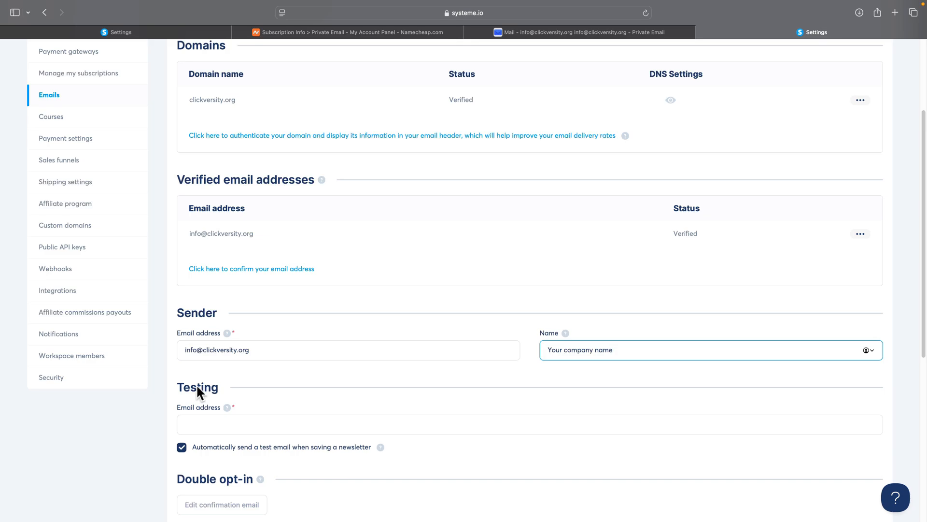
pyautogui.click(238, 428)
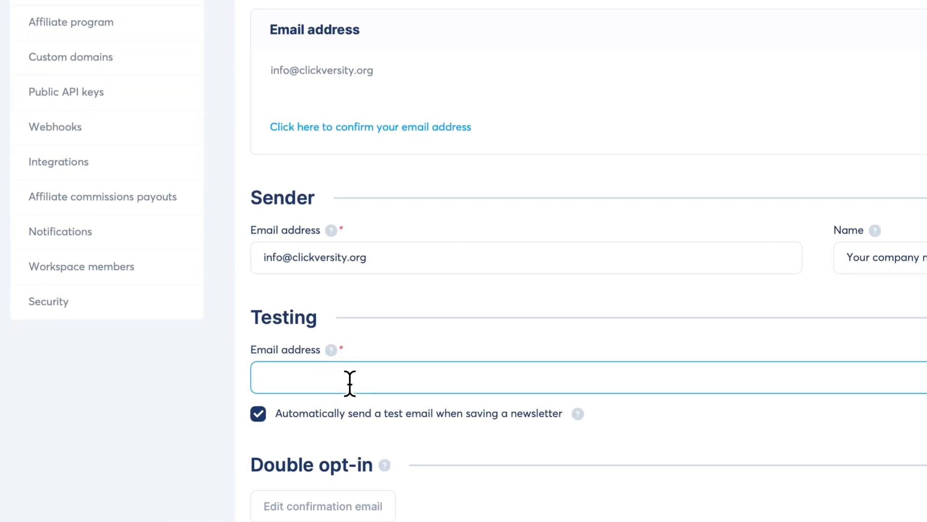
pyautogui.press('super+v')
pyautogui.click(435, 356)
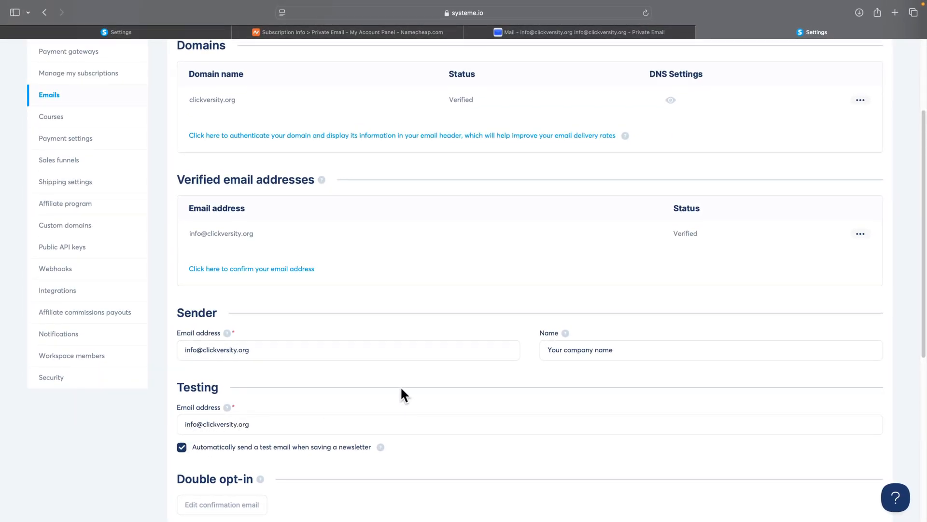
pyautogui.scroll(-8, 425, 381)
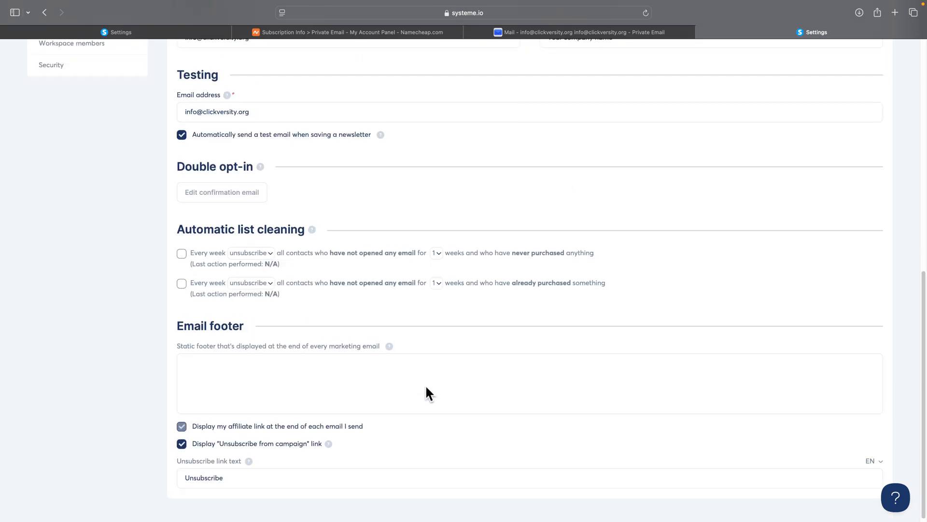
pyautogui.scroll(10, 608, 395)
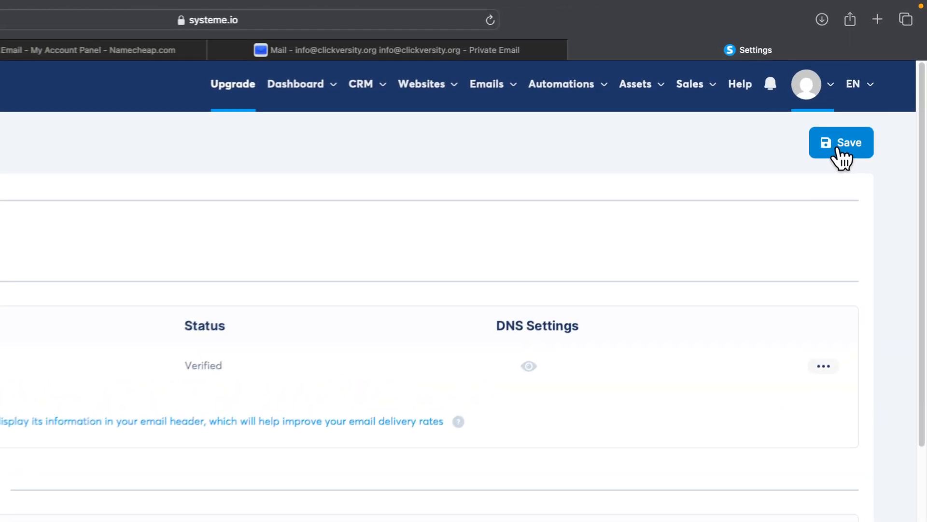
pyautogui.click(839, 150)
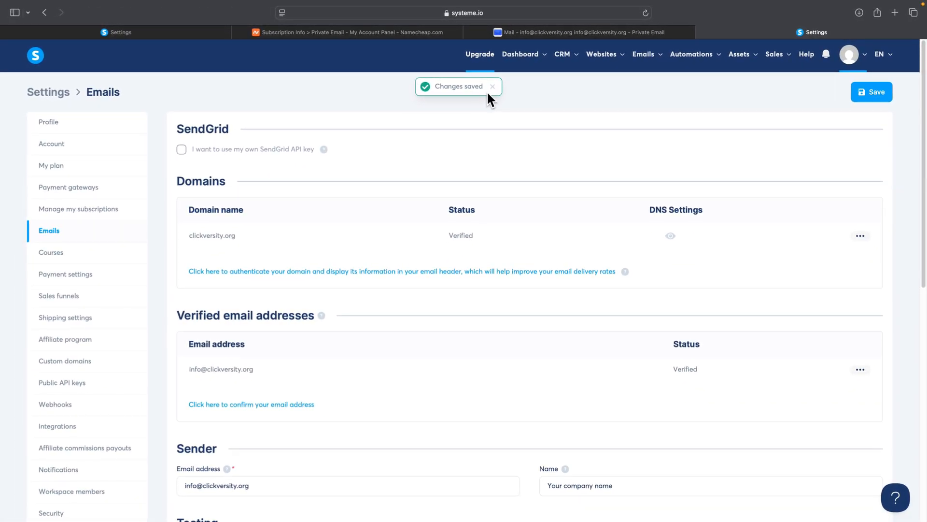
# - Create a campaign named 'Test' with the domain's info address as sender email
pyautogui.moveTo(643, 68)
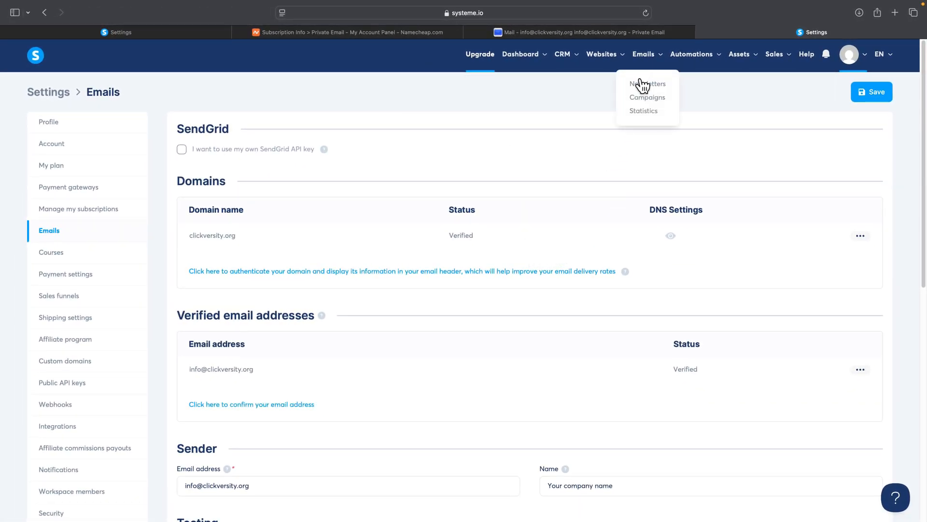
pyautogui.click(518, 150)
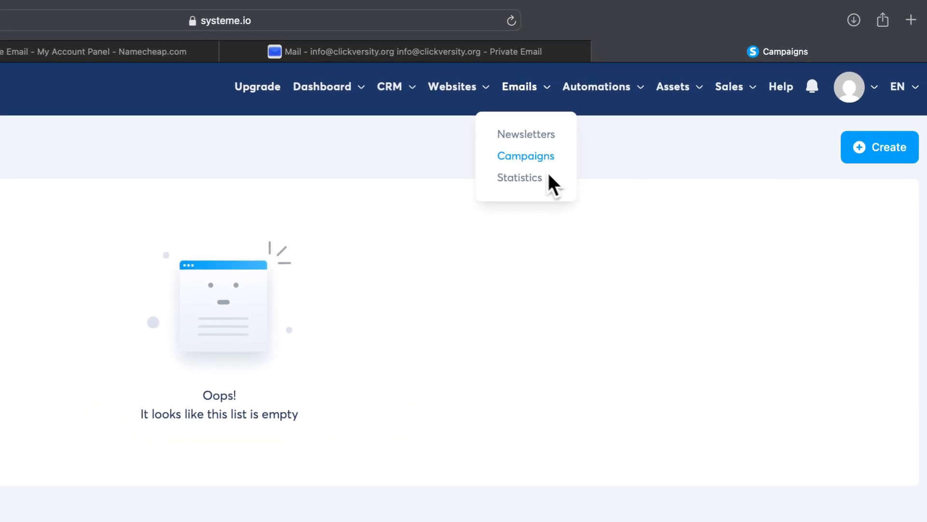
pyautogui.click(864, 141)
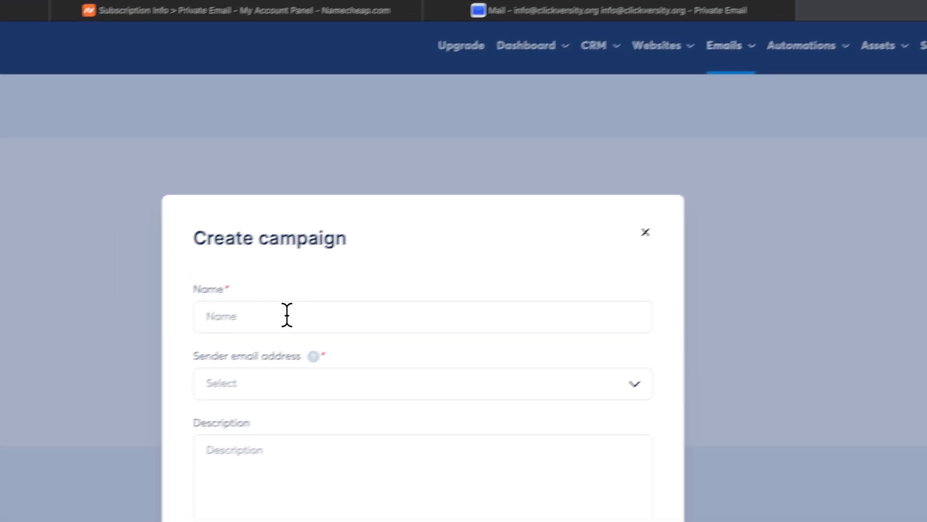
pyautogui.click(48, 358)
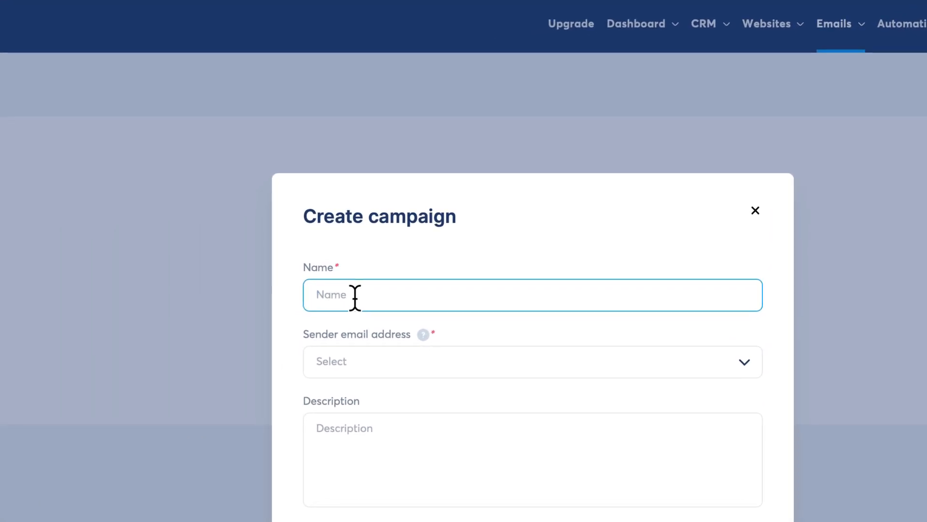
pyautogui.write('Test')
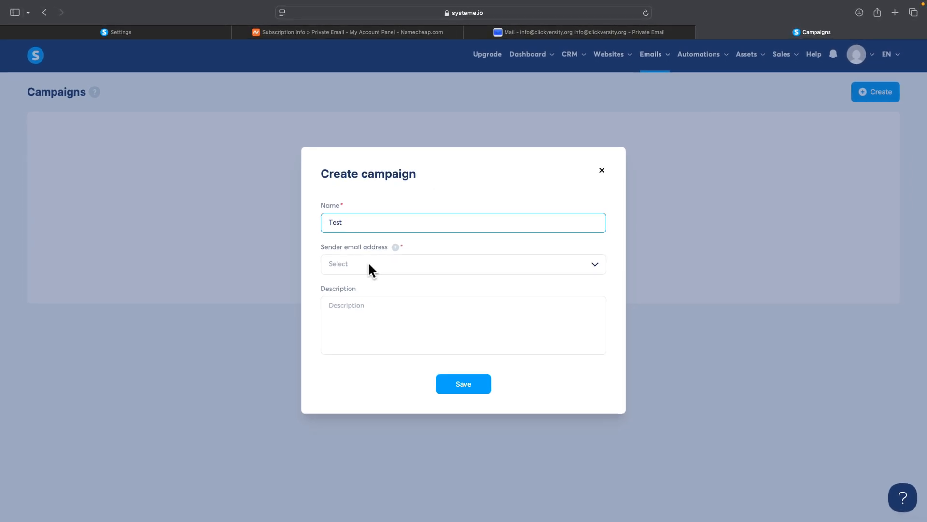
pyautogui.click(368, 266)
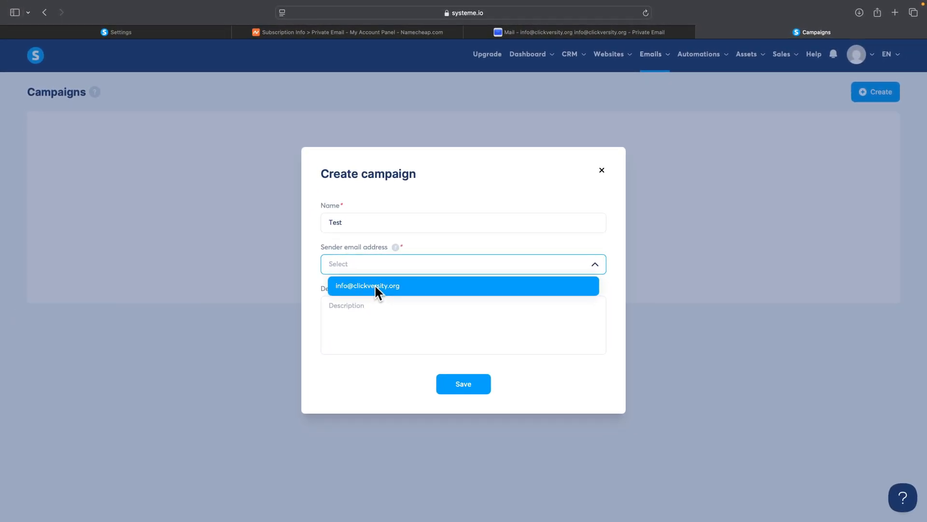
pyautogui.click(376, 290)
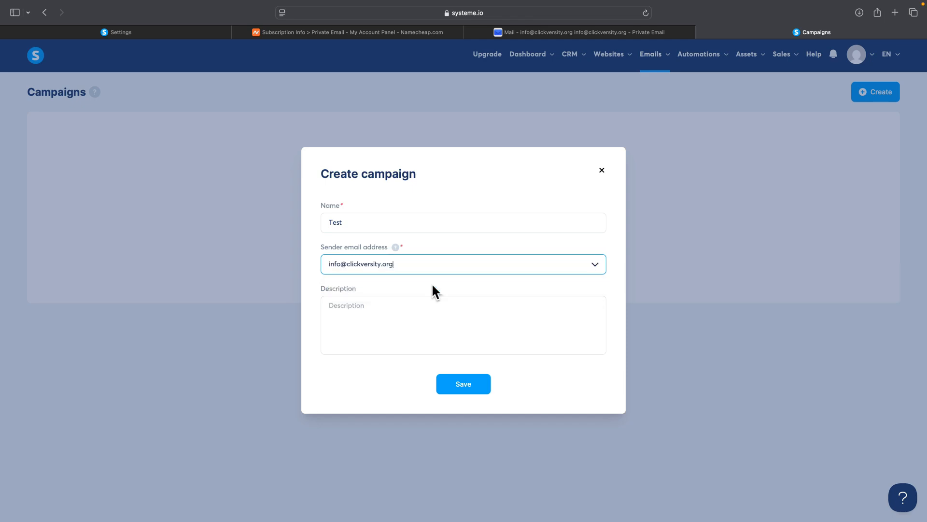